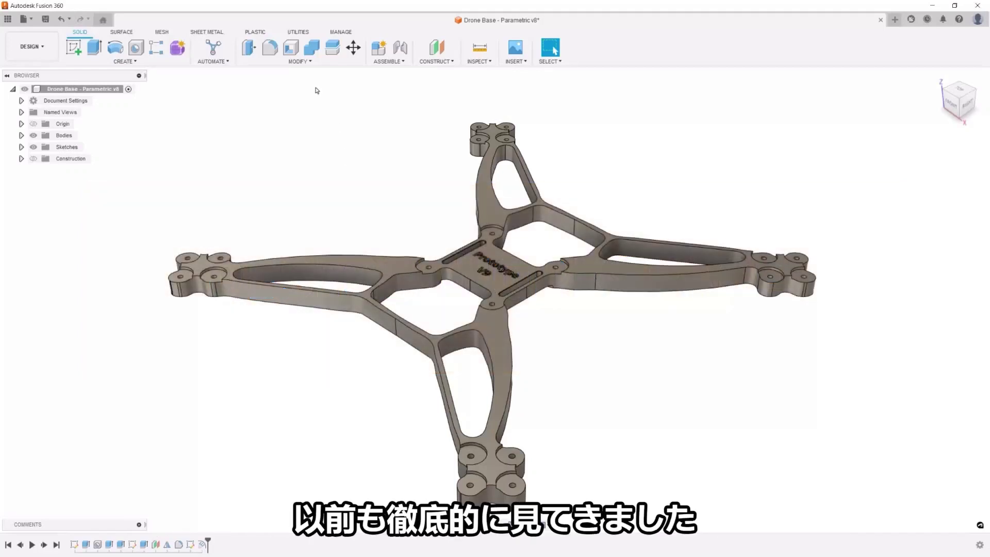
Step: Open Change Parameters from Modify and toggle the Favorites and User Parameters filters, leaving only user parameters
left_click(309, 66)
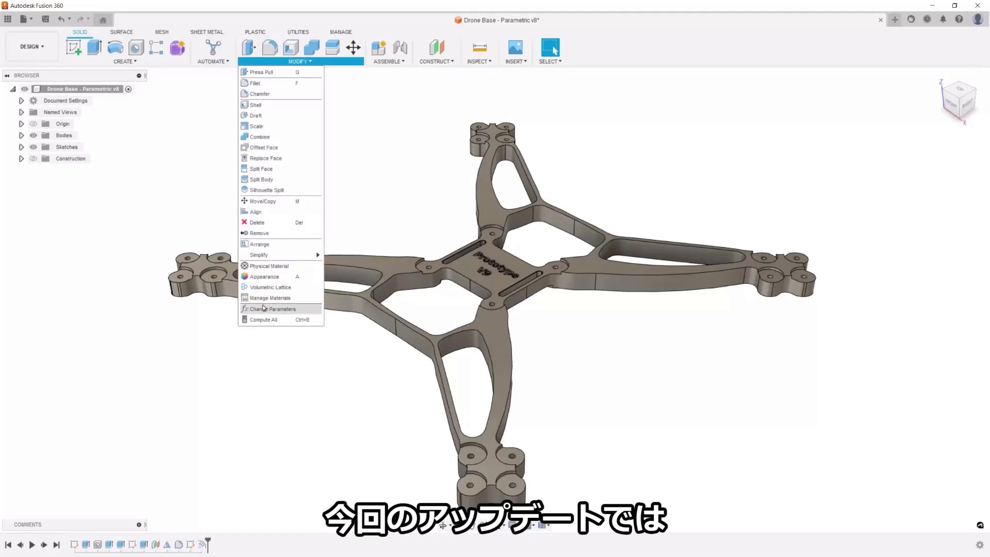
left_click(263, 308)
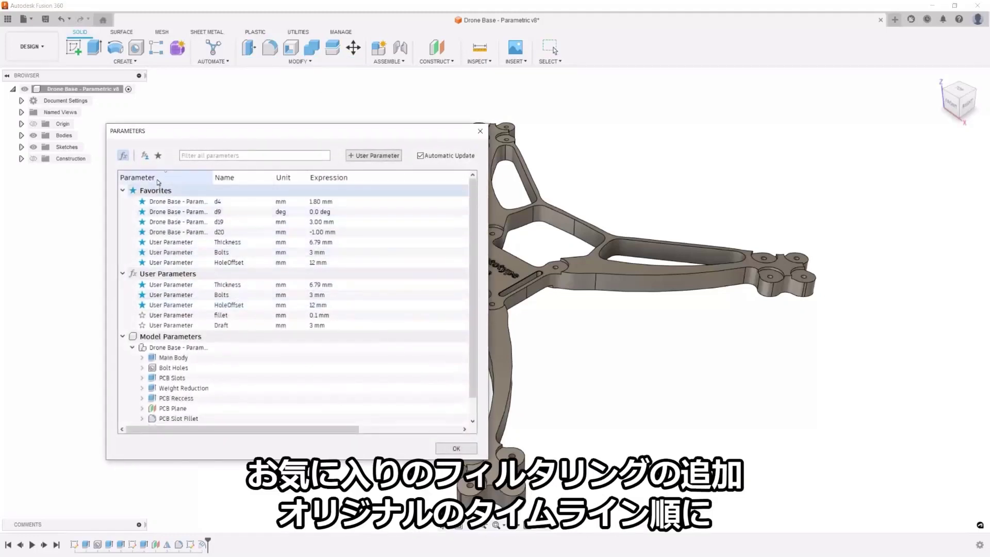
left_click(159, 156)
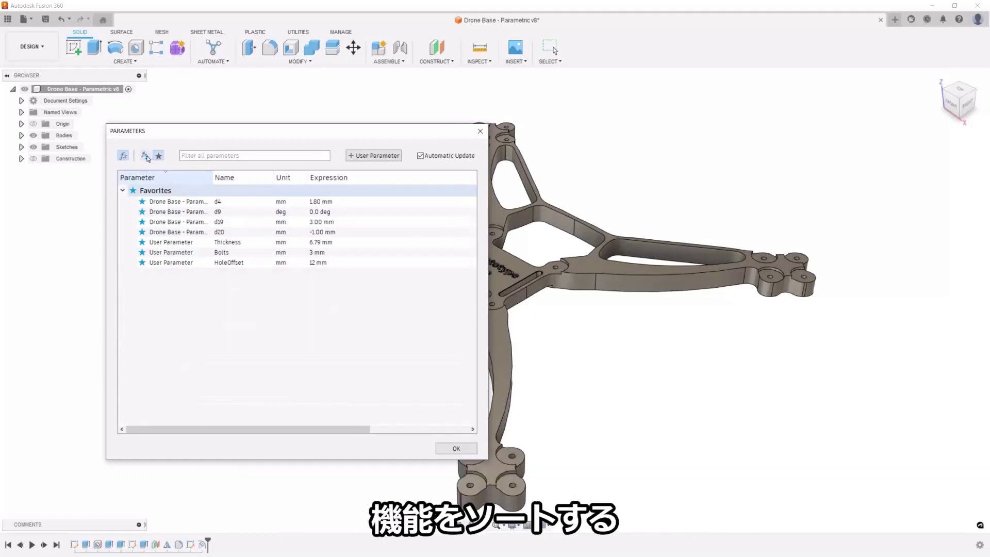
left_click(146, 157)
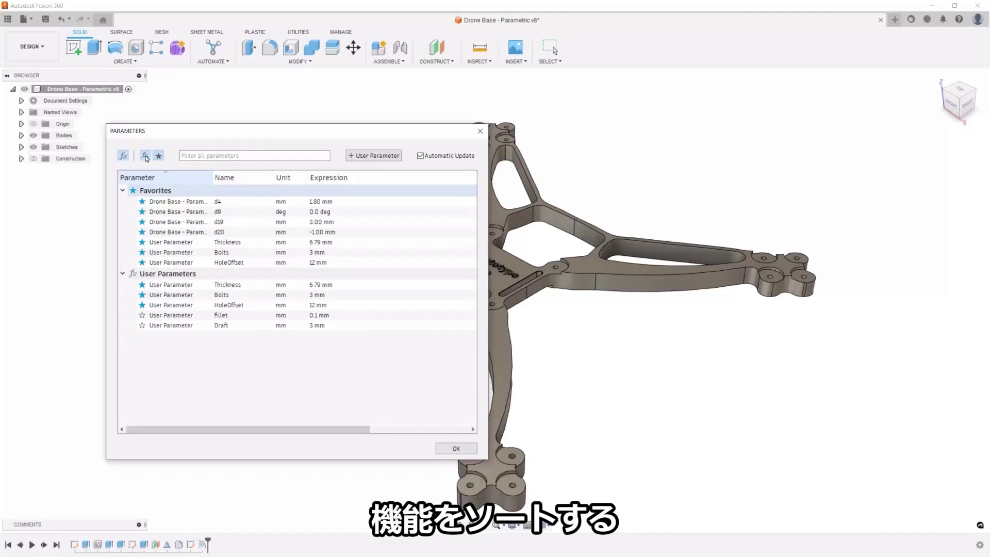
left_click(158, 156)
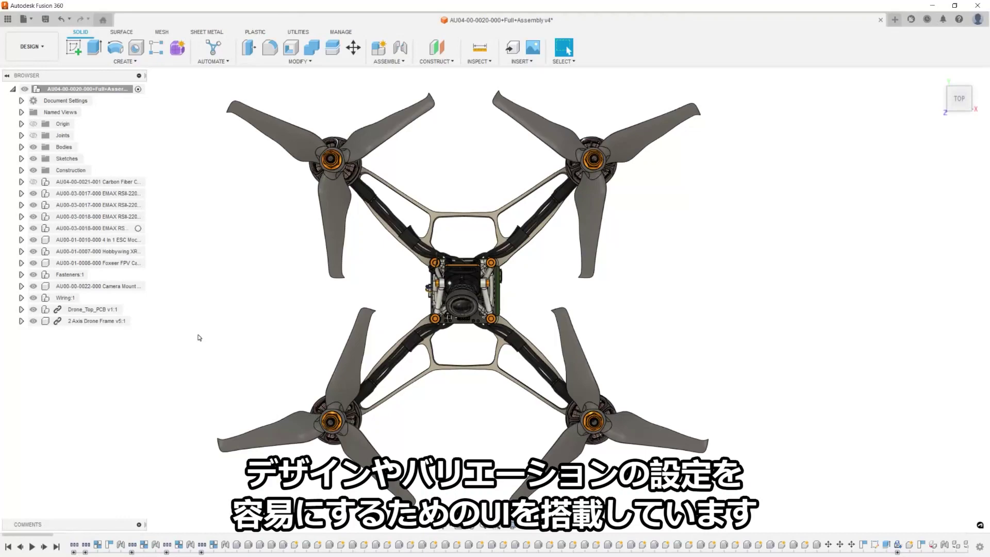
Step: Isolate the 2 Axis Drone Frame component from the browser in an angled 3D view
middle_click_drag(199, 338, 155, 327, "shift")
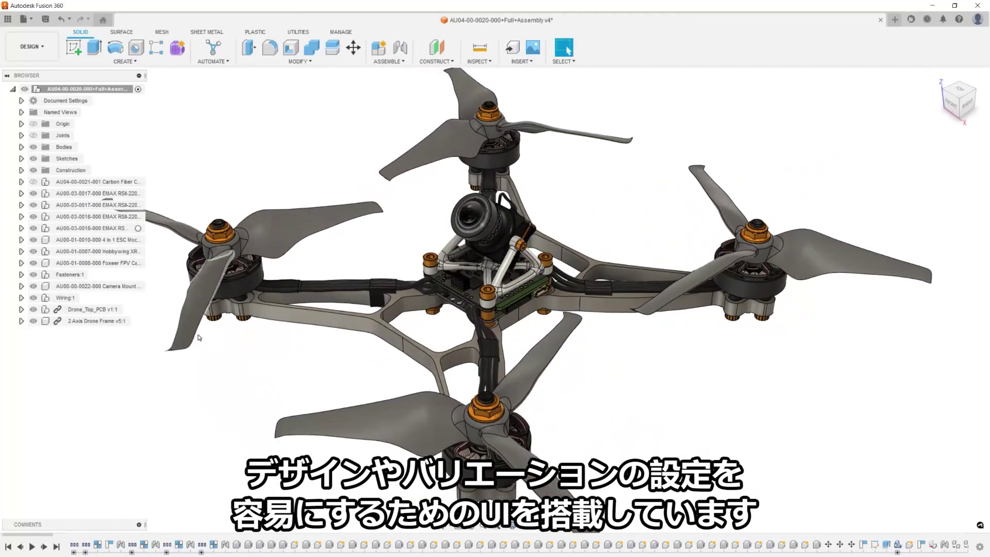
left_click(109, 323)
right_click(109, 323)
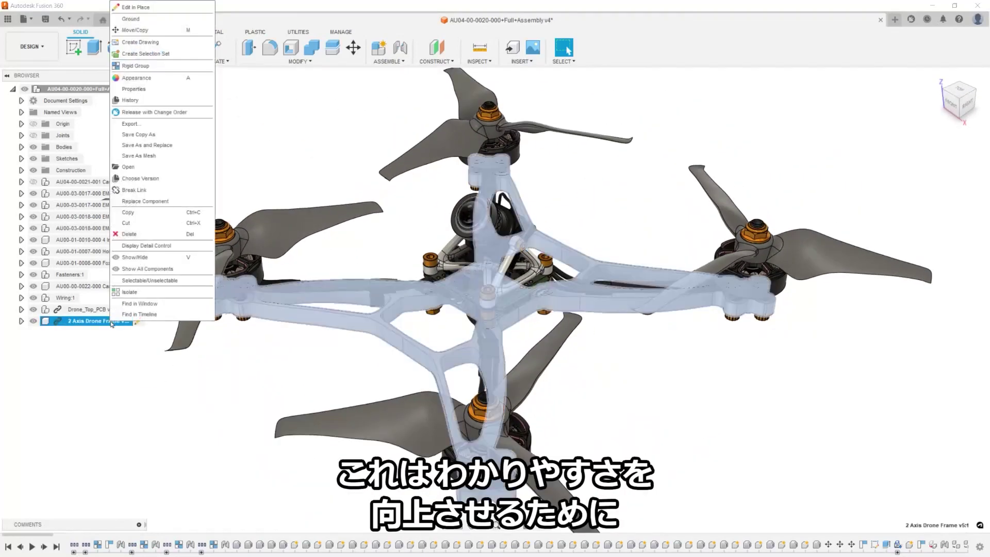
left_click(150, 292)
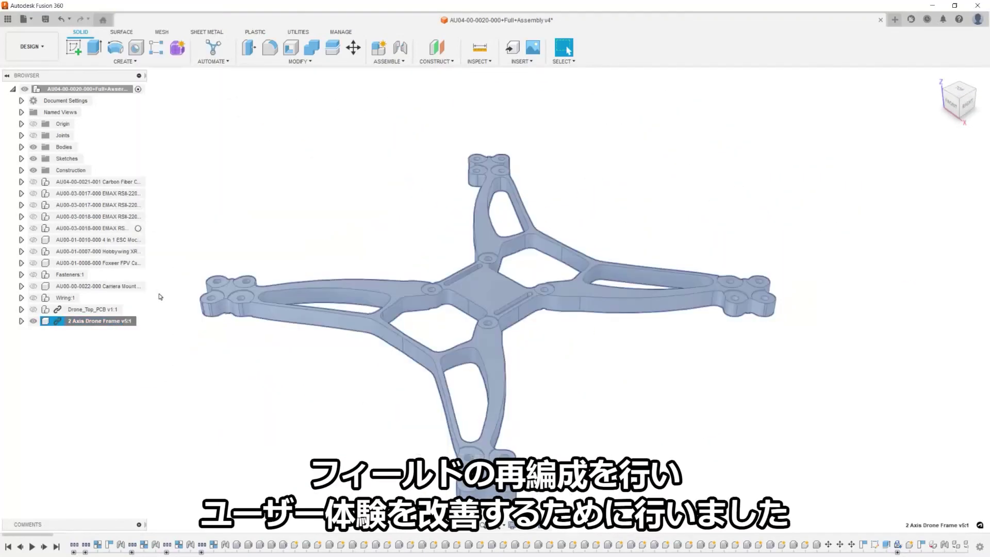
right_click(114, 325)
Step: Open the 2 Axis Drone Frame as its own design and edit Sketch1
left_click(154, 182)
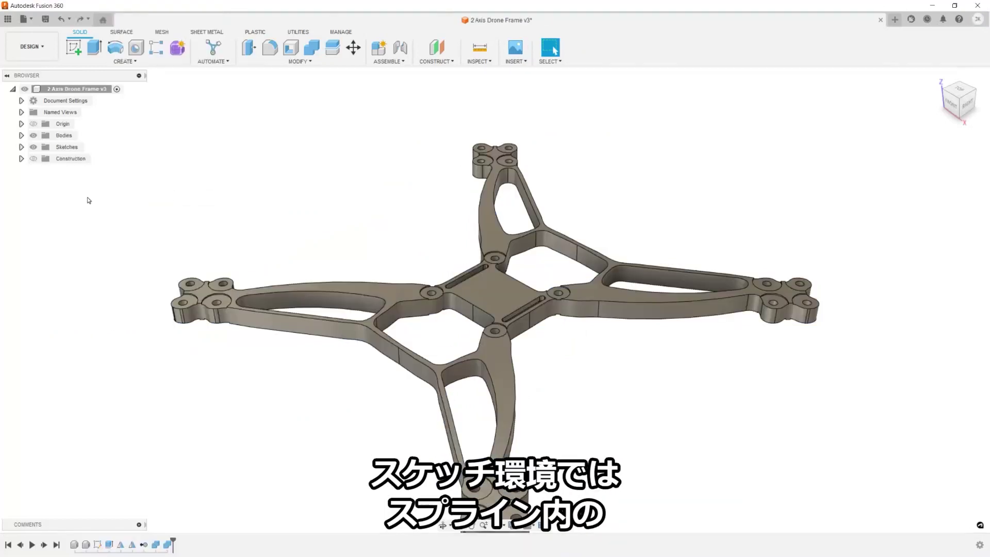
left_click(21, 148)
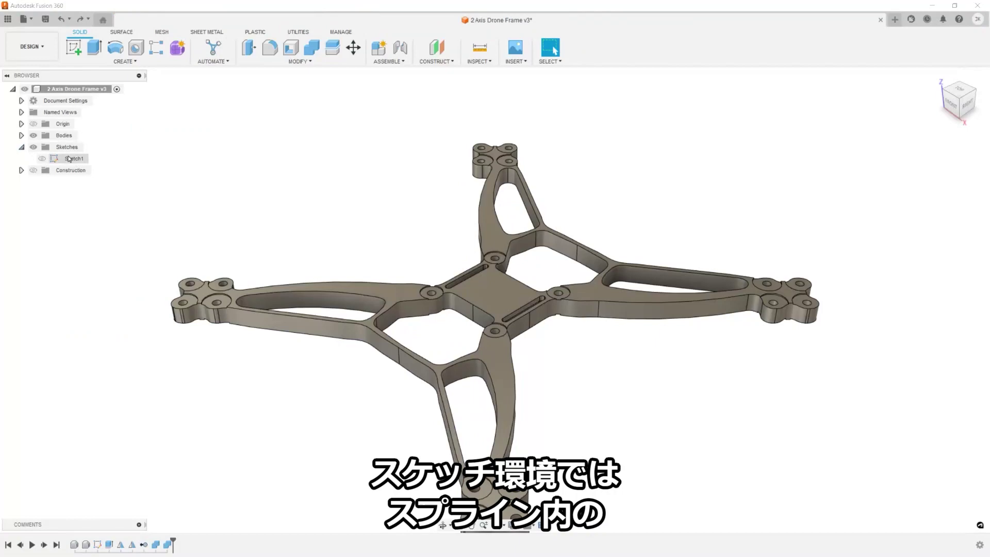
left_click(71, 159)
right_click(71, 160)
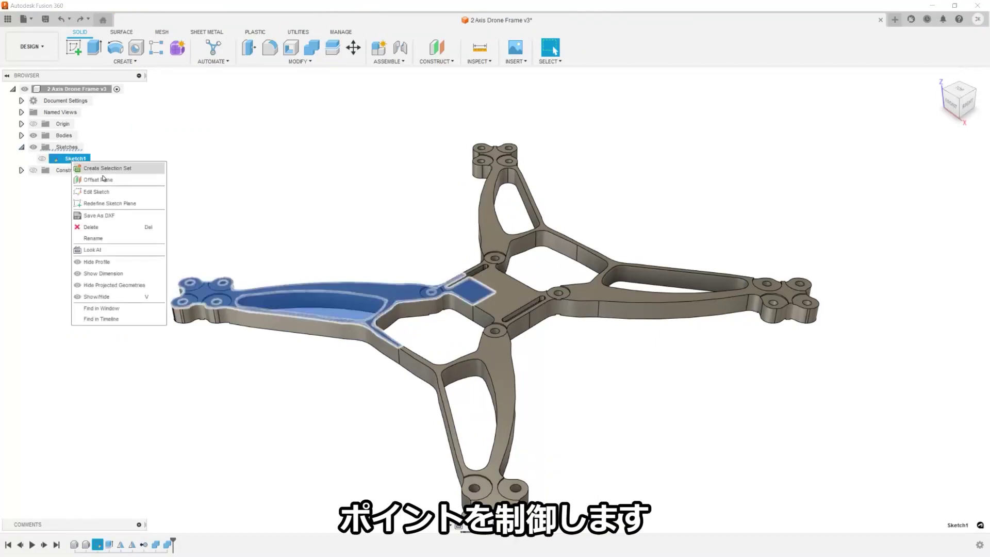
left_click(104, 191)
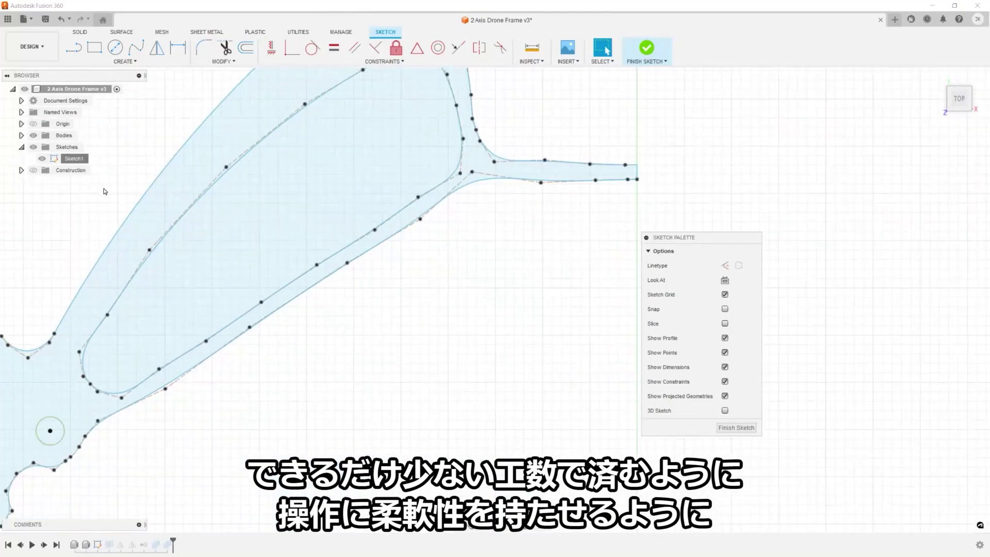
Step: Change the lower arm spline's degree to 4 and finish the sketch
left_click(482, 186)
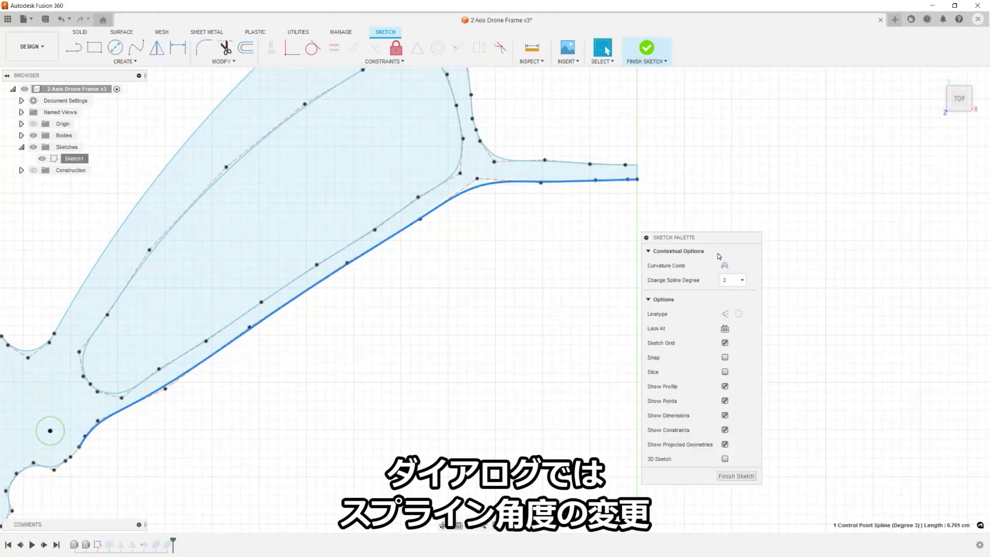
left_click(733, 280)
left_click(736, 327)
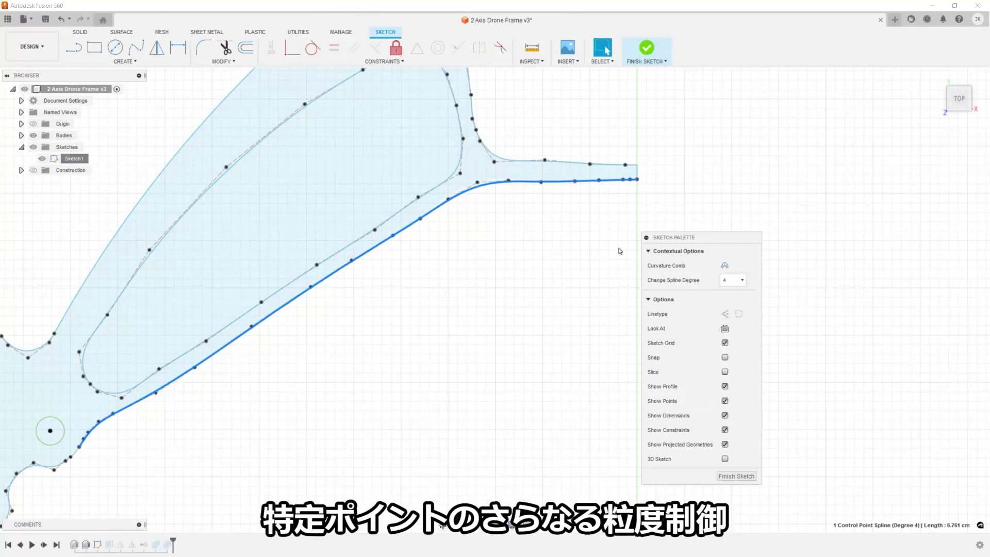
left_click(510, 184)
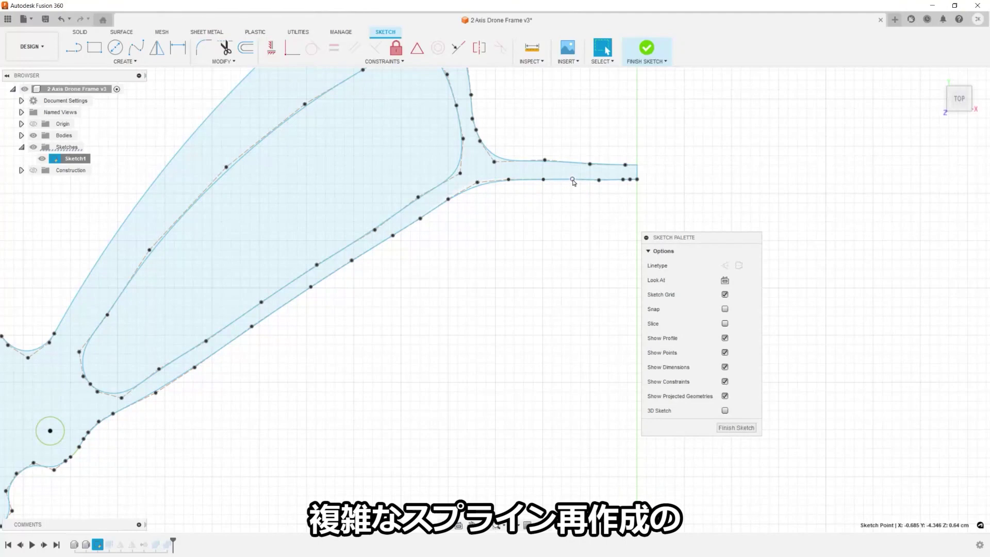
left_click(736, 427)
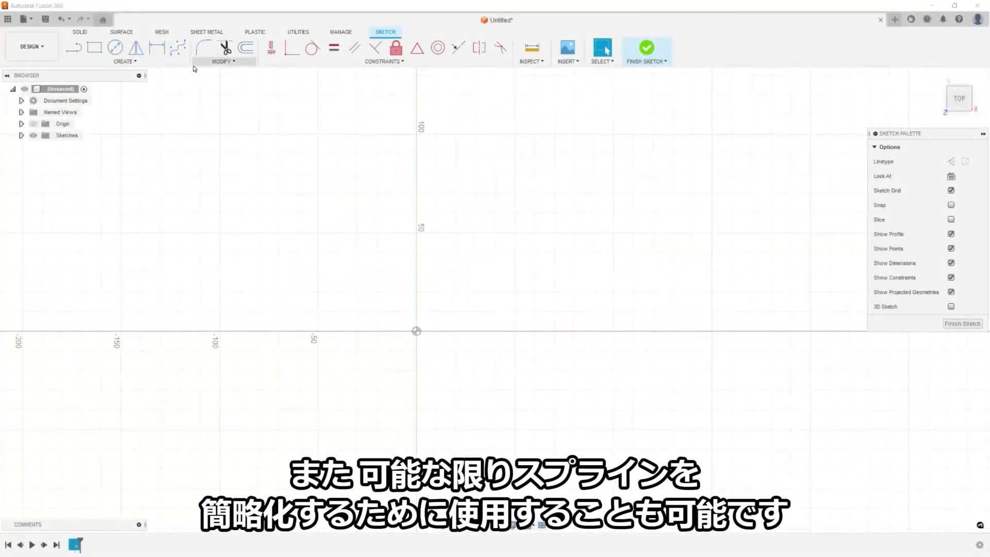
Step: Draw a four-point control-point spline starting at the origin
left_click(186, 52)
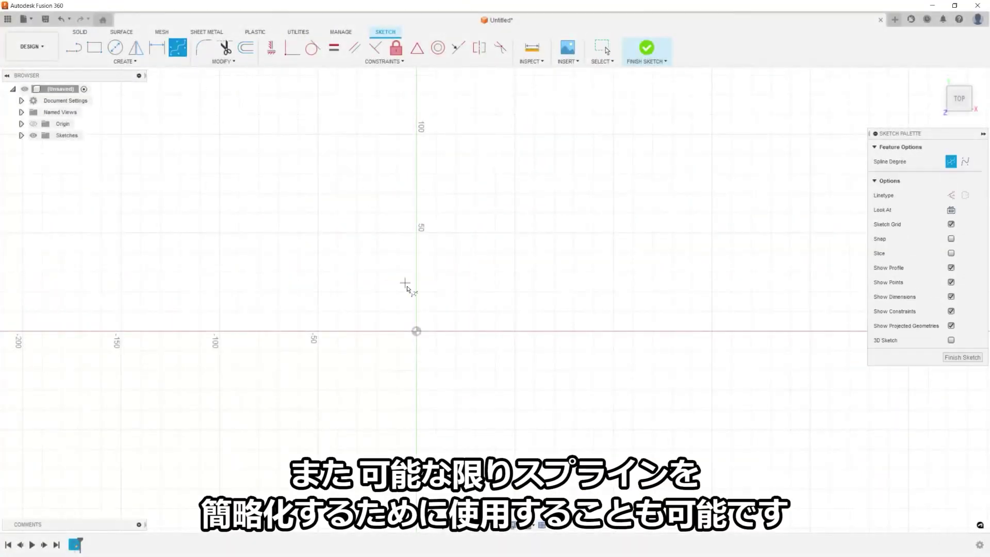
left_click(416, 331)
left_click(504, 299)
left_click(510, 187)
left_click(625, 182)
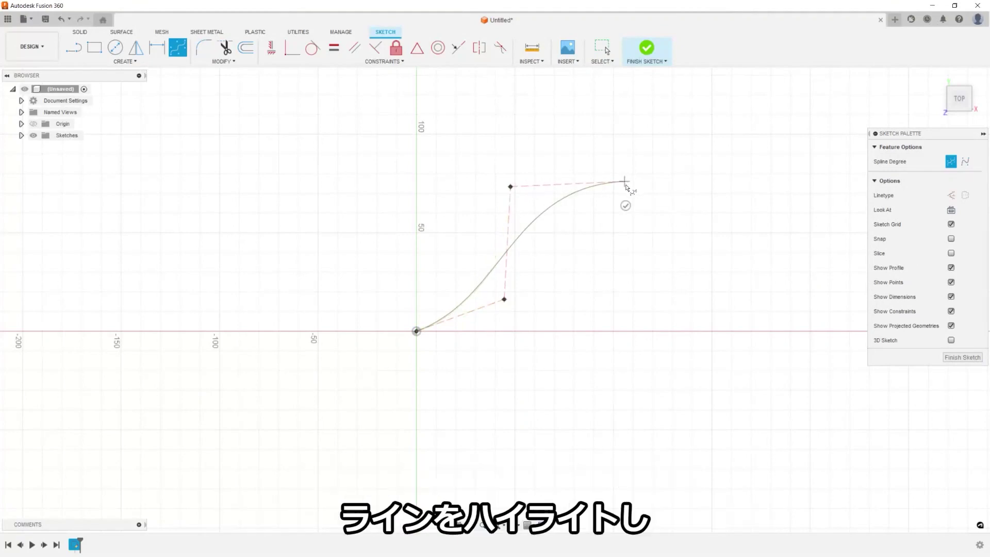
left_click(626, 206)
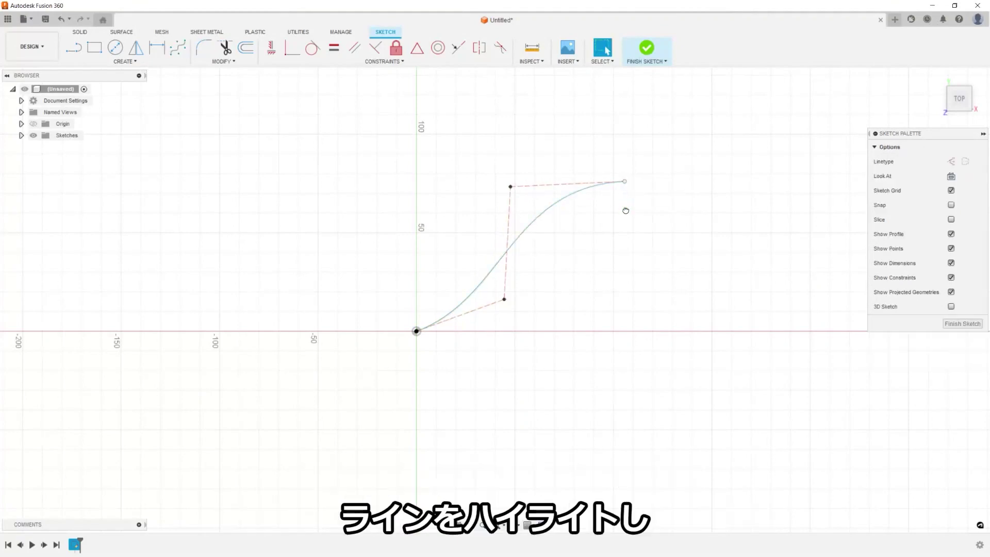
Step: Set the new spline to degree 6 and display its curvature comb
left_click(558, 204)
left_click(959, 176)
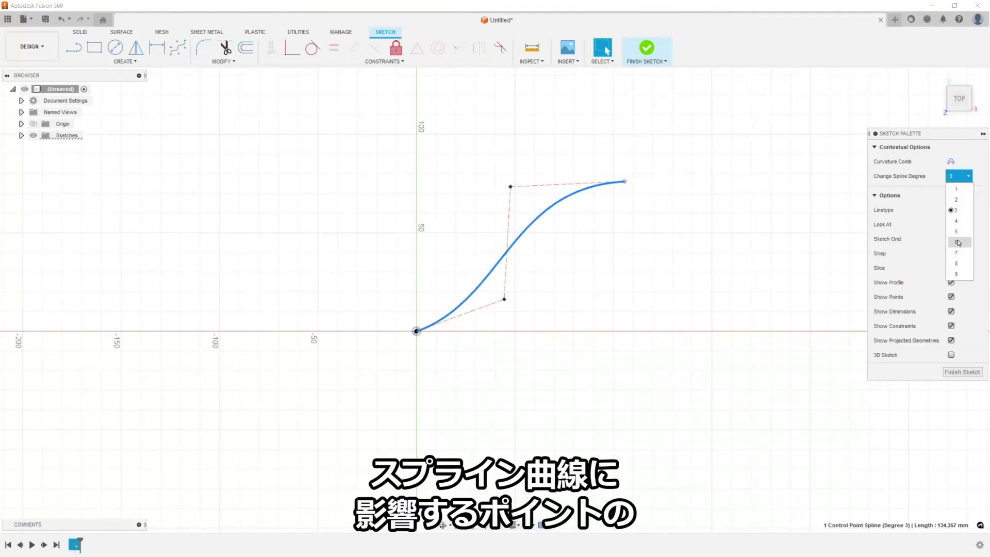
left_click(958, 241)
left_click(950, 161)
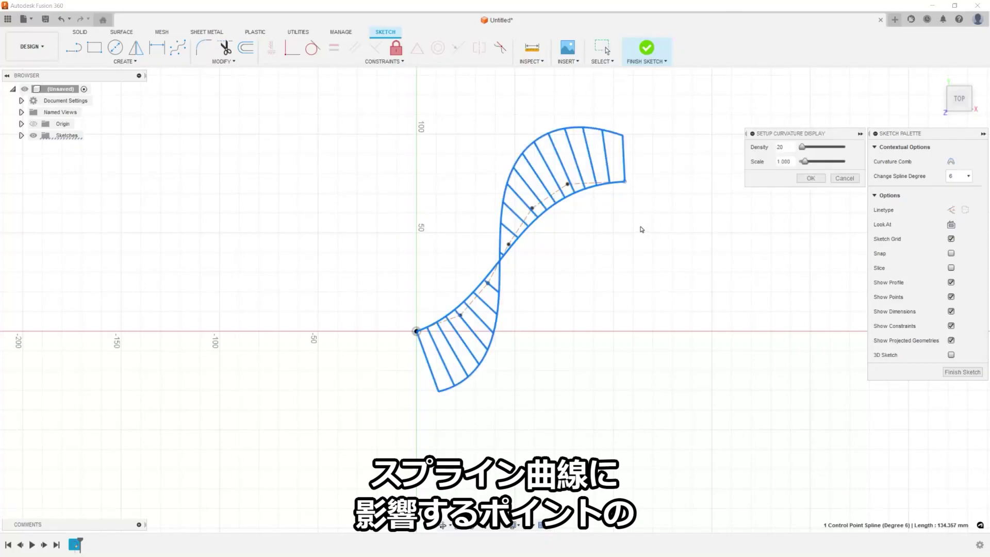
left_click(810, 178)
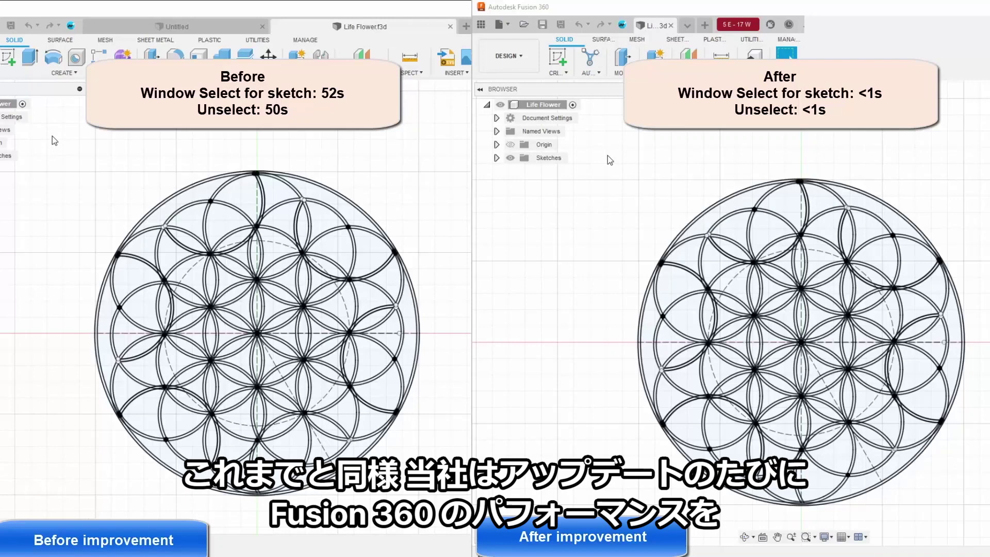
Step: Window-select the entire Life Flower sketch, then press Esc to clear the selection
mouse_move(583, 152)
left_mouse_down()
mouse_move(908, 353)
mouse_move(989, 487)
mouse_move(989, 517)
left_mouse_up()
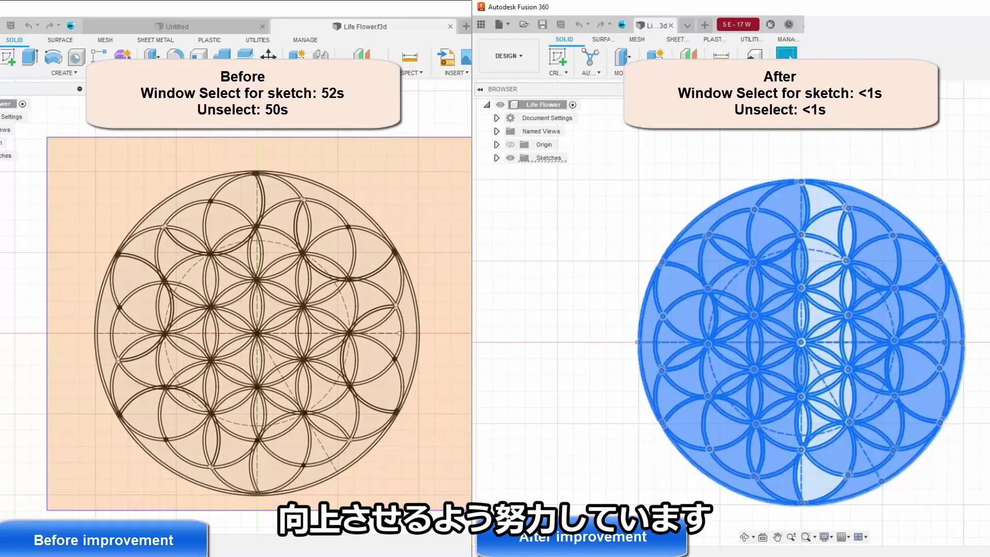
key("Escape")
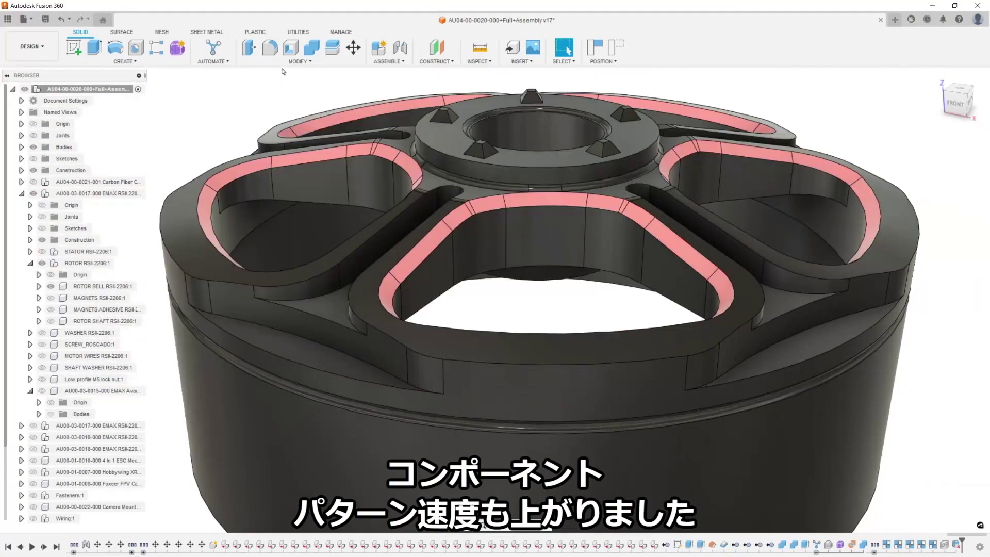
Step: Fillet an additional edge chain with curvature-continuous continuity
key("f")
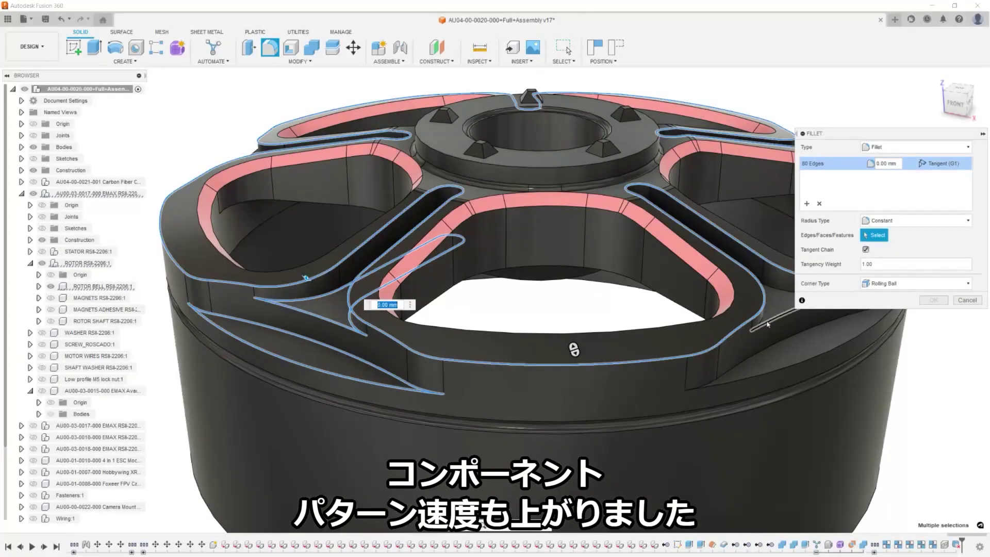
left_click(767, 324)
left_click(940, 164)
left_click(944, 178)
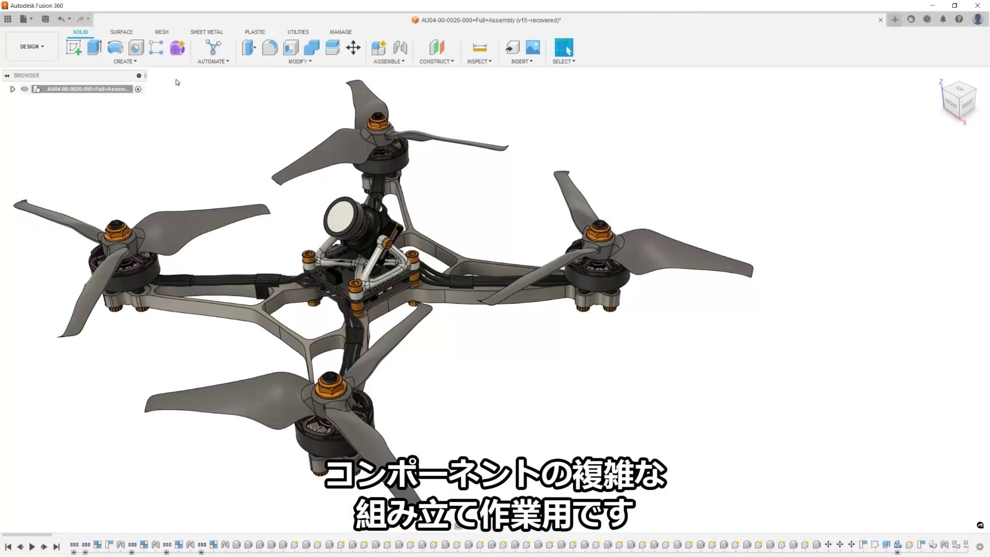
scroll(177, 82, "down", 4)
Step: Rectangular-pattern all 260 drone bodies into three copies 600 mm apart along the red axis
left_click(126, 61)
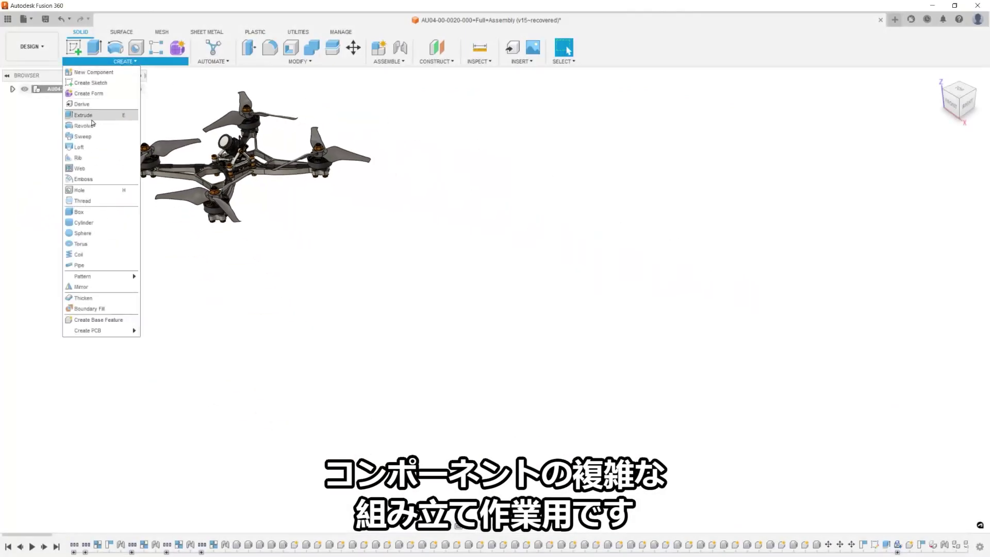
mouse_move(124, 276)
left_click(170, 277)
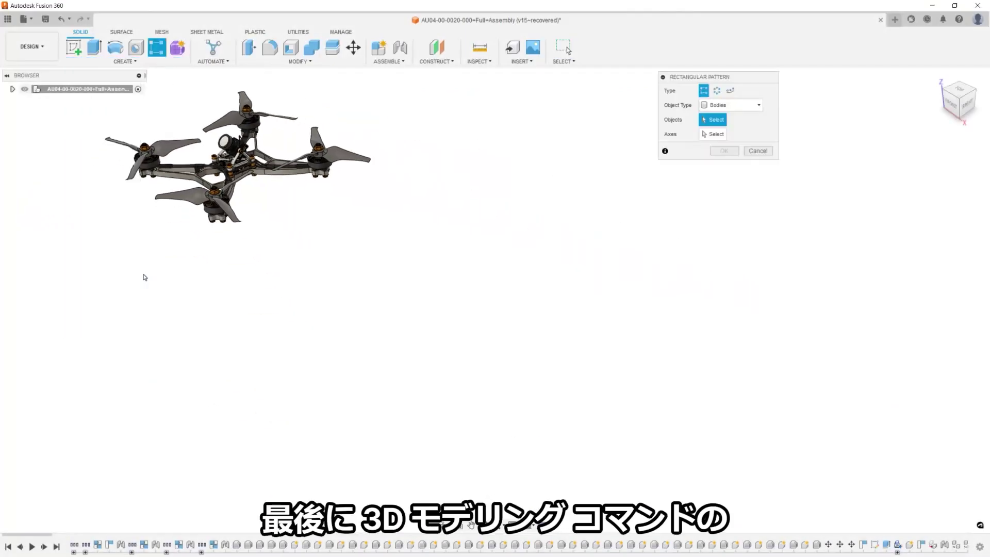
left_click_drag(84, 251, 392, 86)
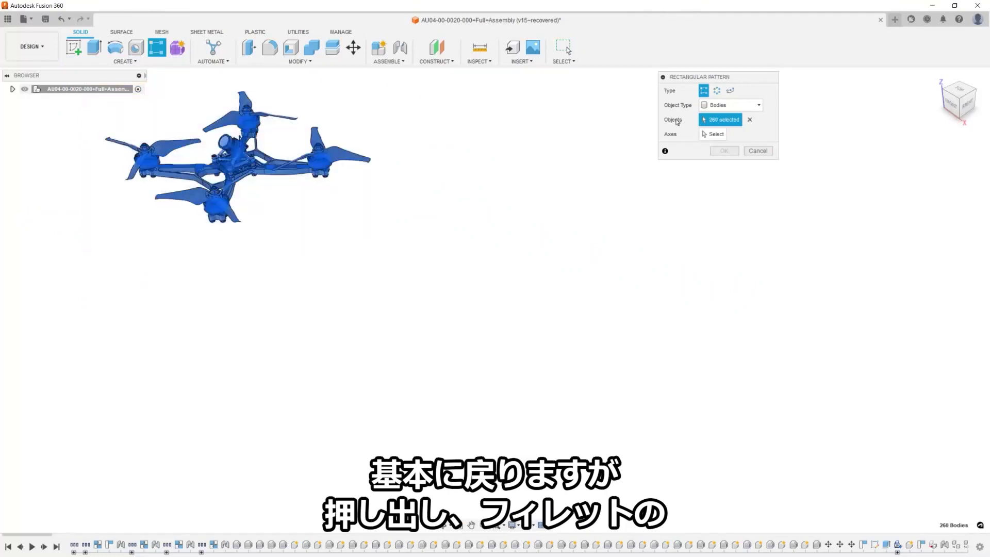
left_click(724, 135)
left_click(278, 191)
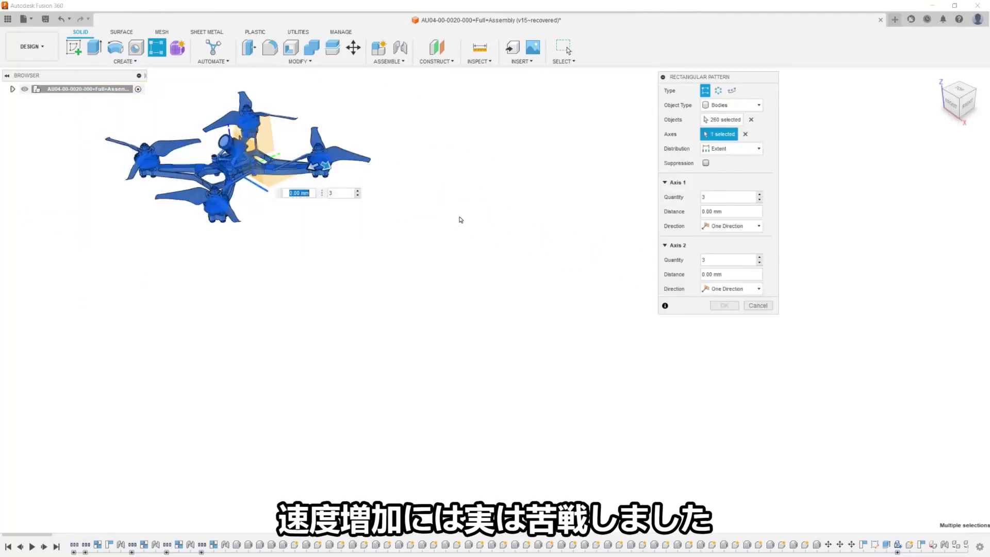
key("BackSpace")
type("1")
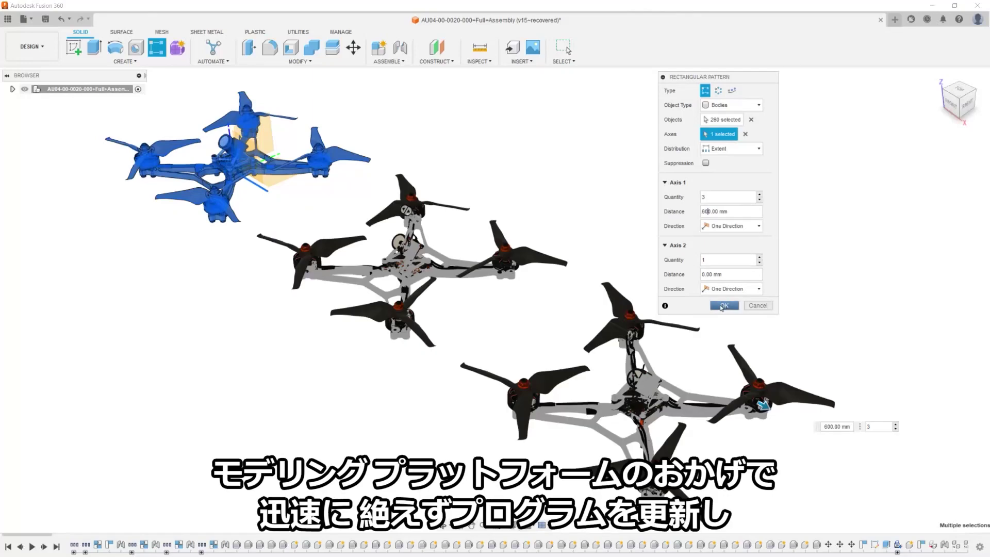
left_click(722, 306)
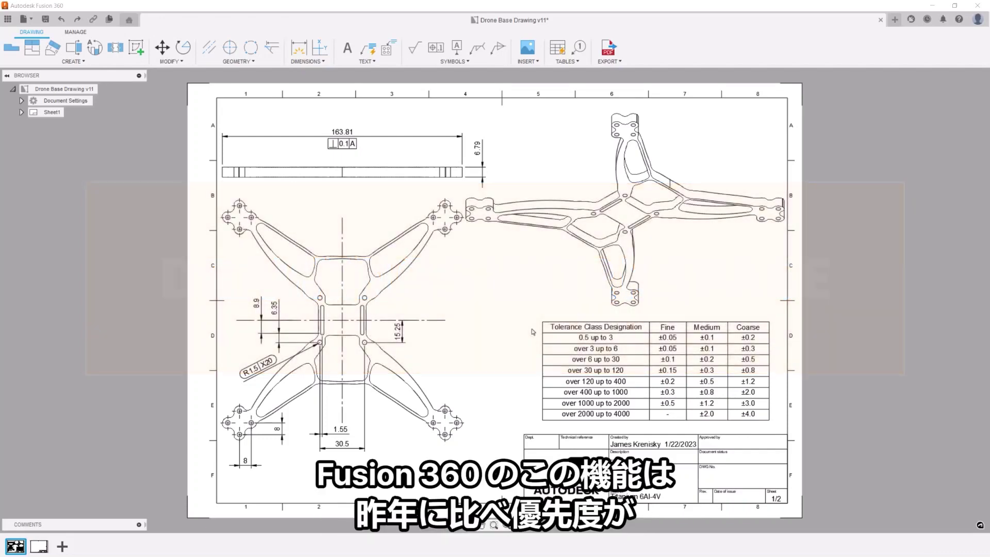
Step: Copy the tolerance class table and paste it onto Sheet2 in the same position
left_click_drag(540, 322, 778, 433)
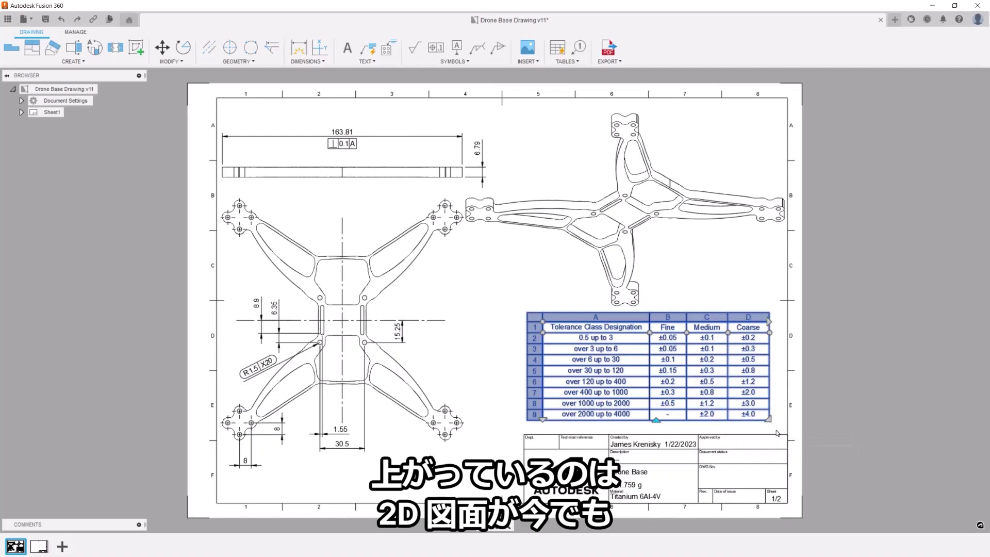
key("Escape")
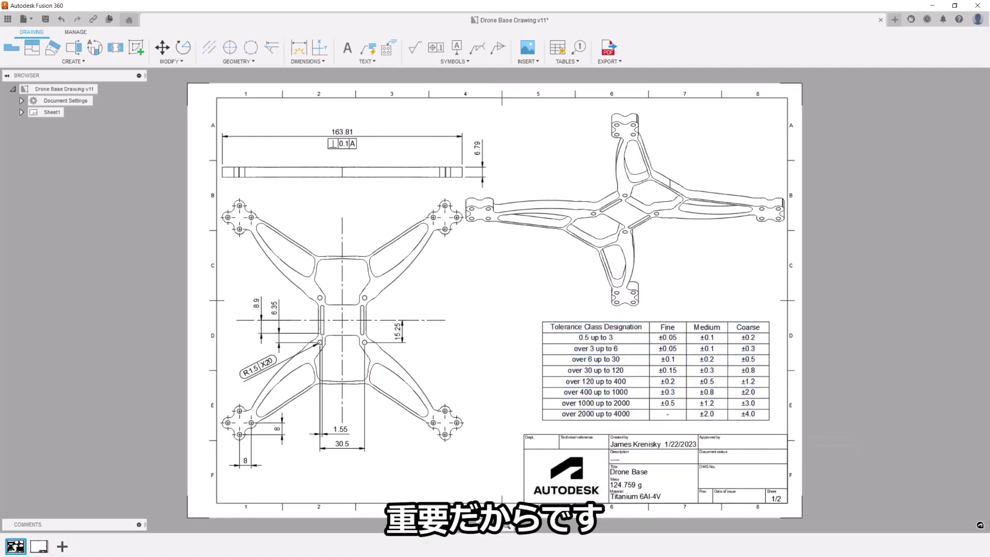
left_click(40, 549)
key("ctrl+v")
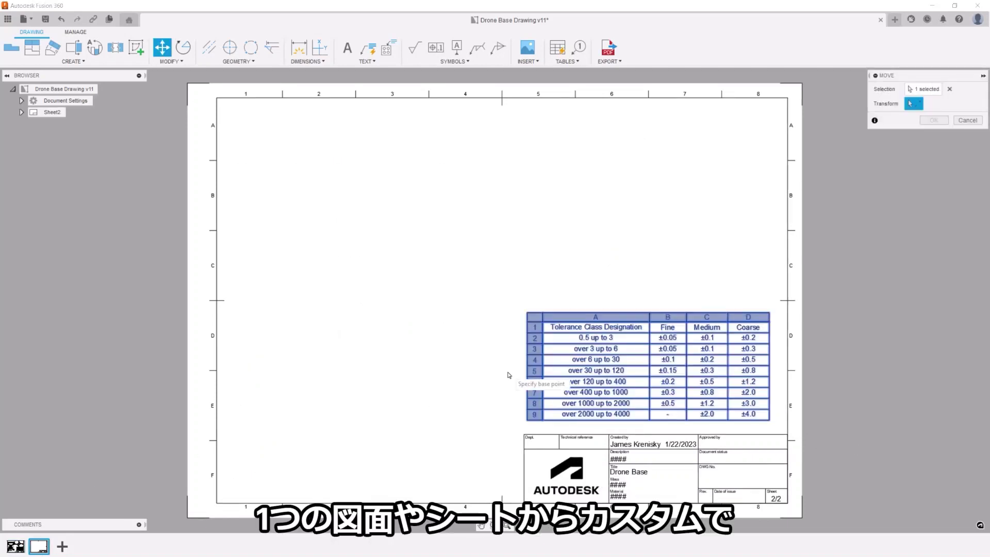
left_click(509, 374)
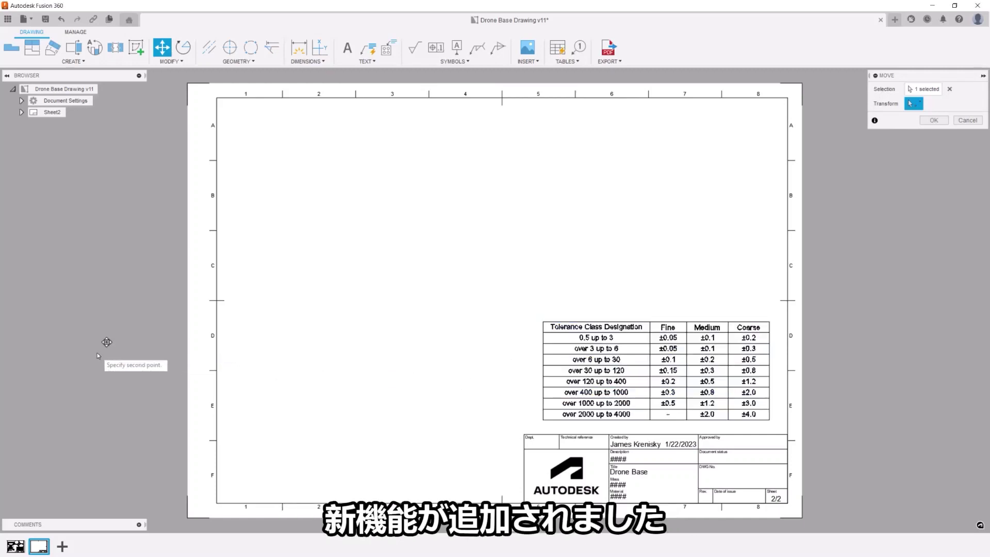
key("Escape")
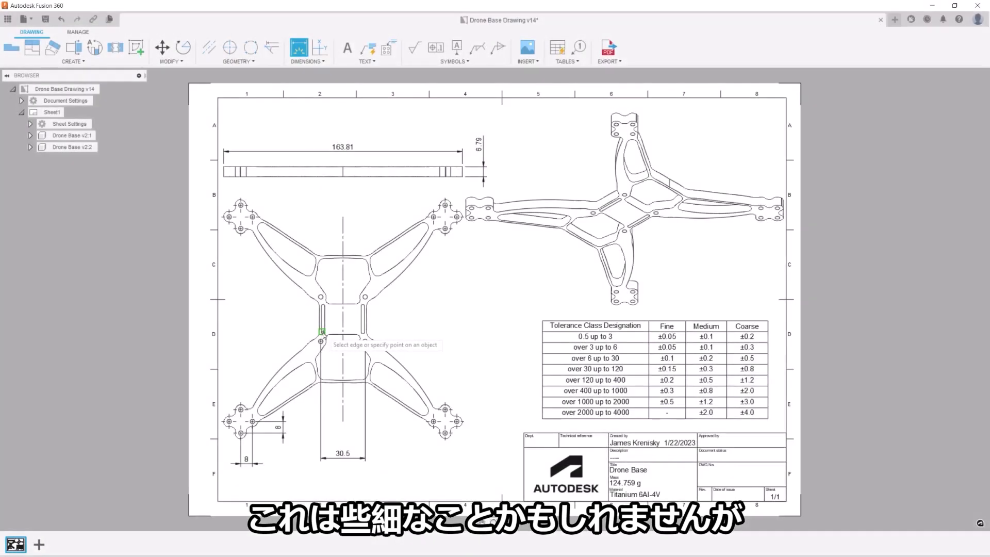
Step: Add a 6.35 dimension to the slot
key("d")
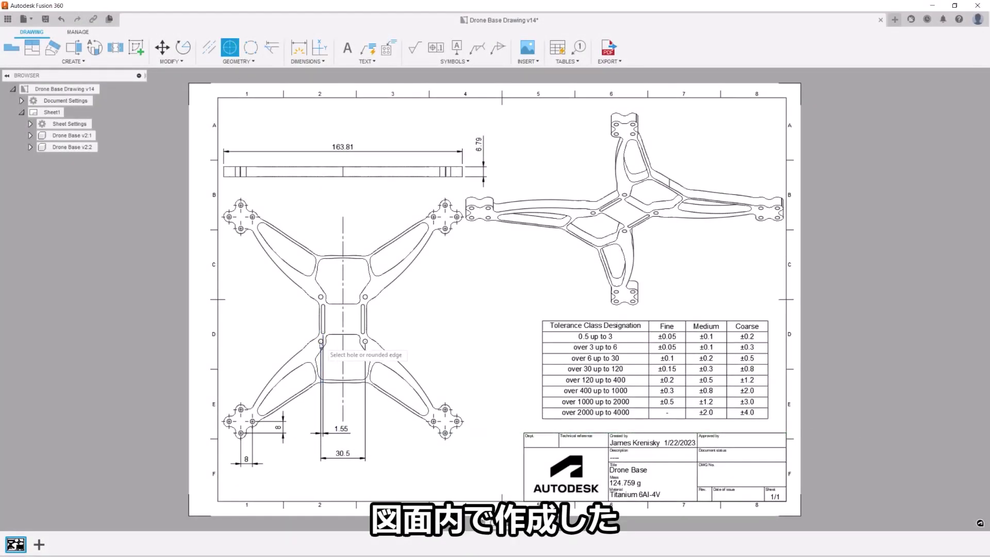
left_click(322, 332)
left_click(273, 341)
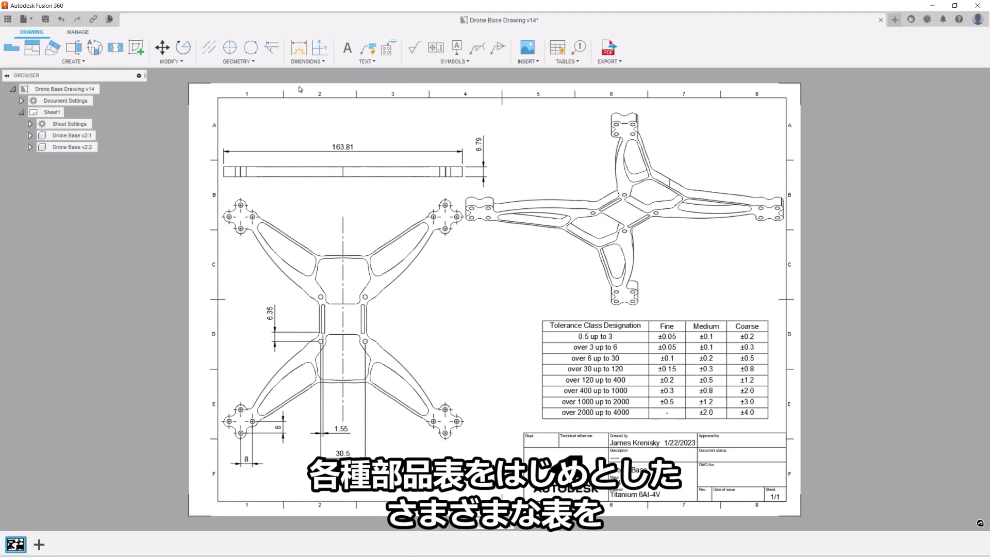
Step: Add an R1.5 radius dimension to the rounded corner with an X20 inspection rate
left_click(308, 61)
left_click(315, 115)
left_click(256, 376)
double_click(253, 367)
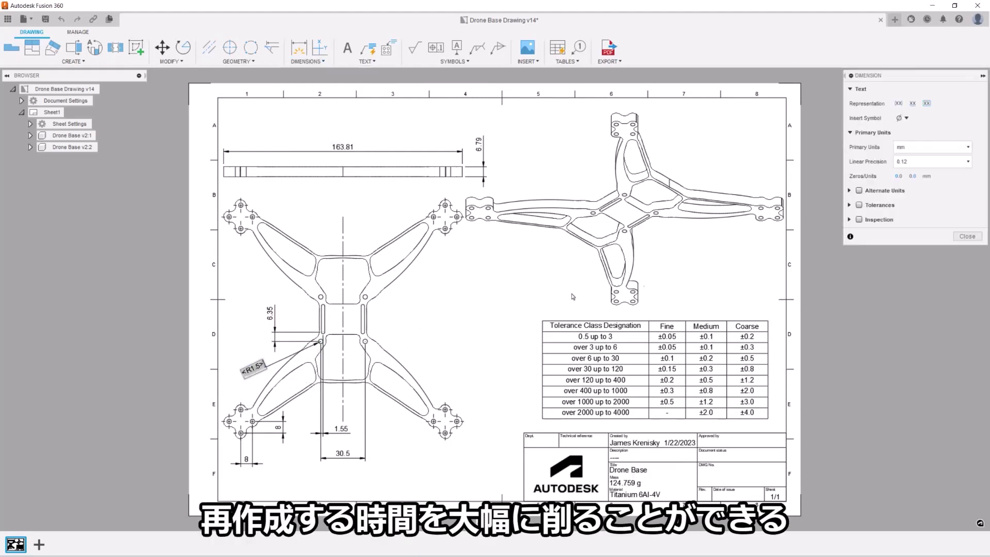
left_click(859, 219)
left_click(904, 262)
type("X20")
key("Return")
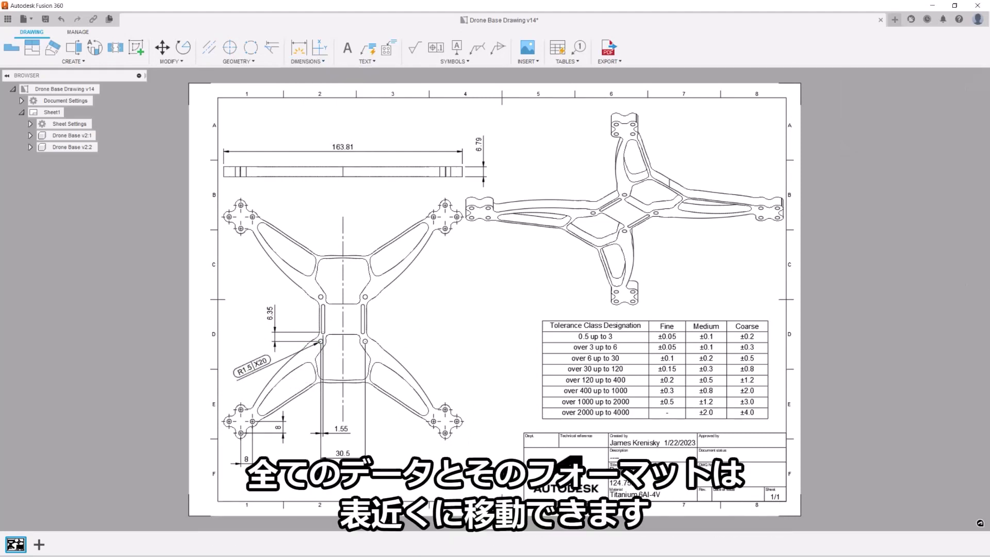
left_click(435, 47)
Step: Place a perpendicularity 0.1 to datum A frame under the 163.81 dimension, then delete the top view
left_click(343, 154)
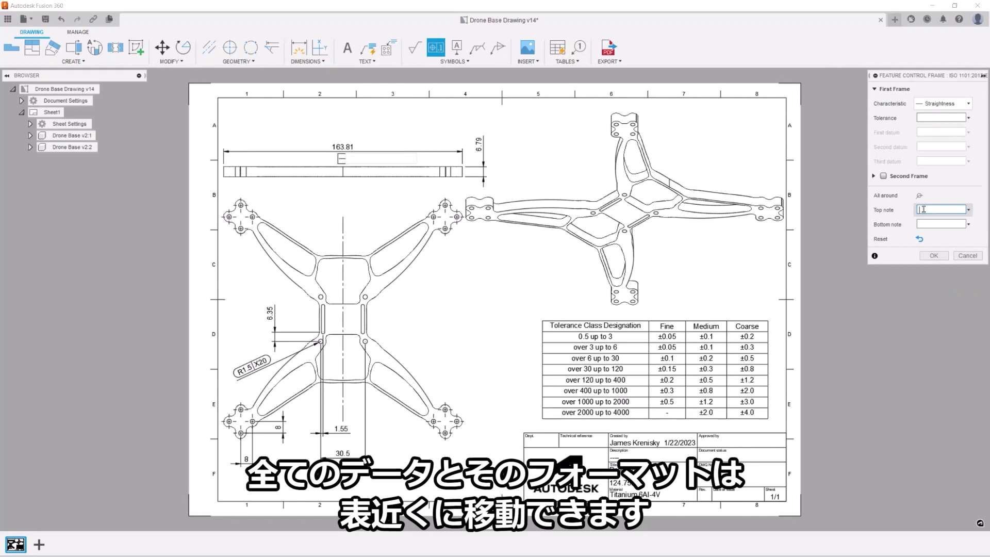
left_click(943, 104)
left_click(938, 186)
left_click(938, 117)
type("0.1")
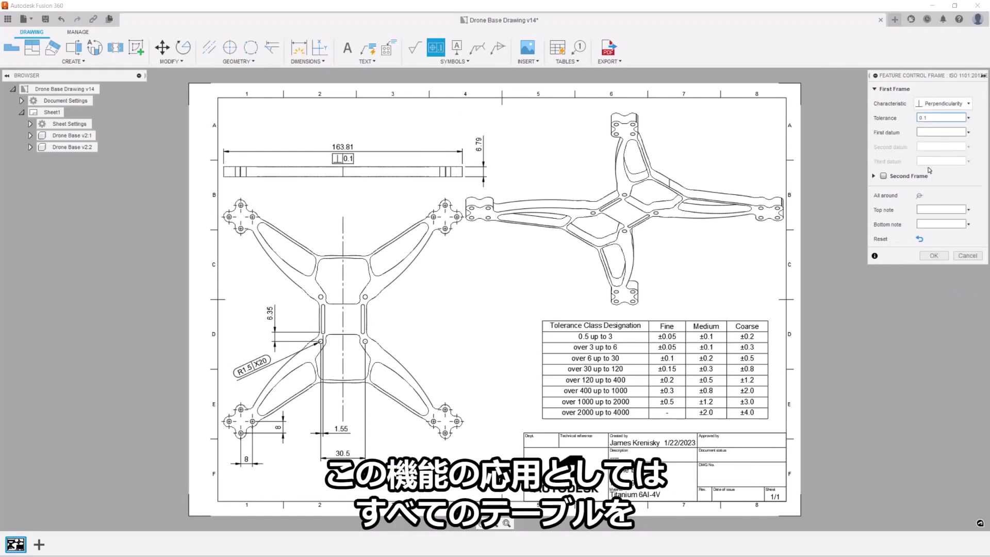
left_click(941, 132)
type("A")
left_click(934, 255)
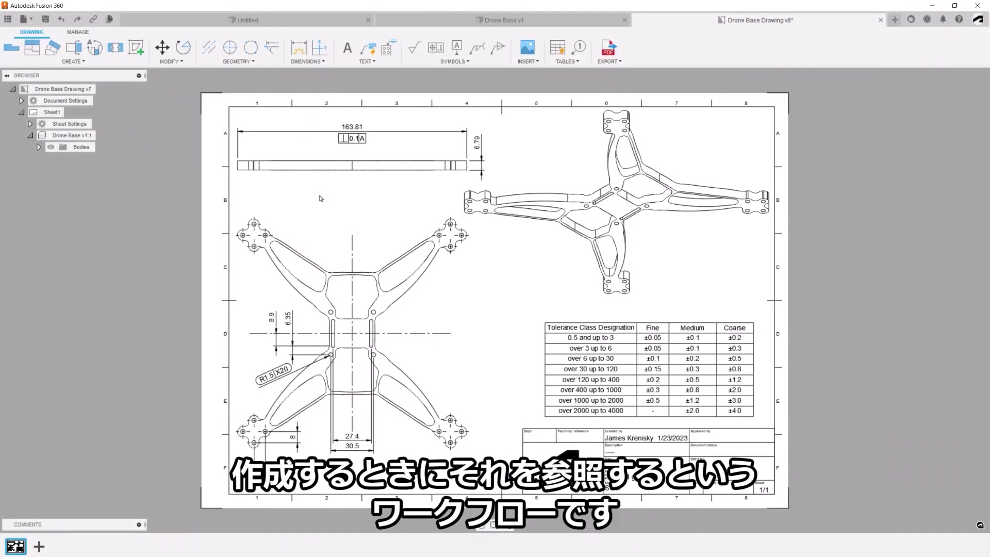
right_click(292, 253)
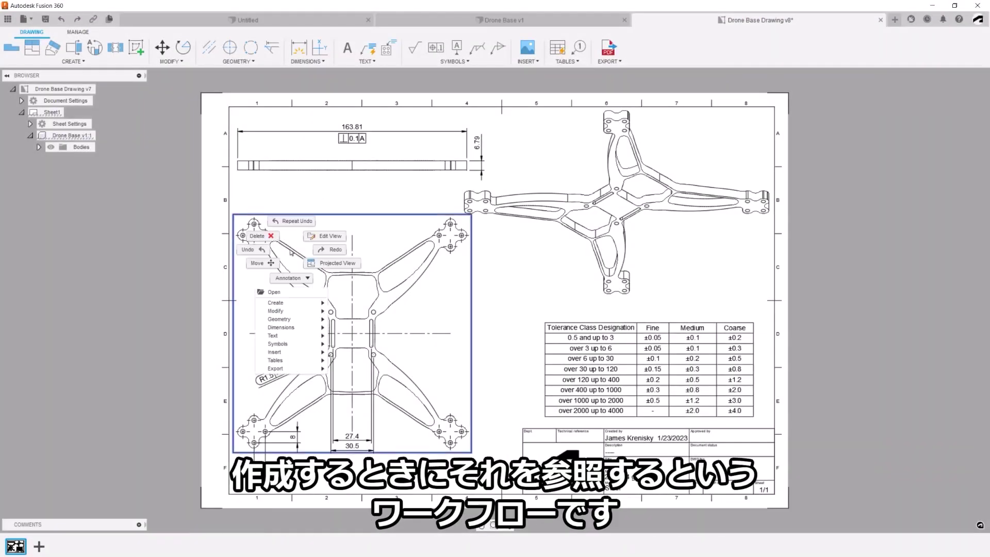
left_click(256, 235)
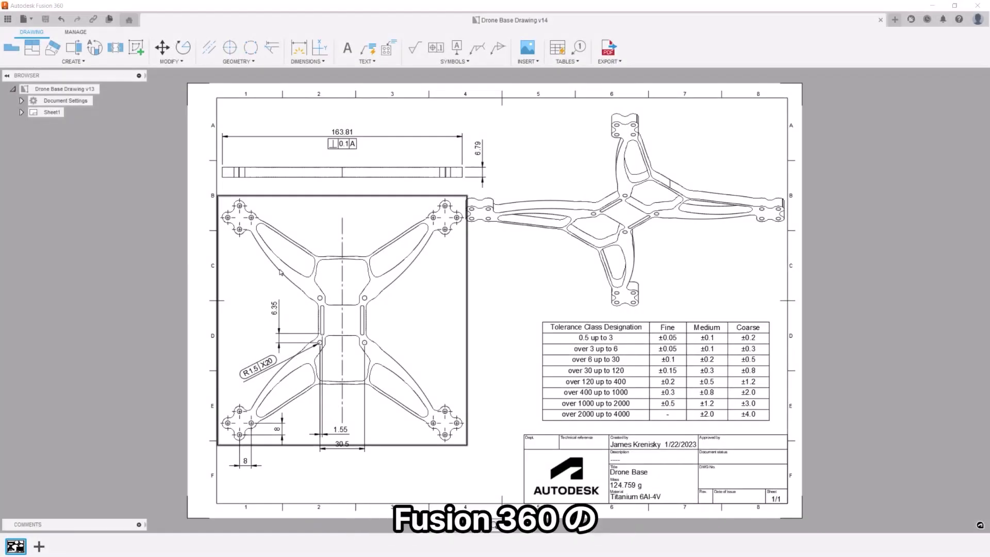
Step: Delete the top view and duplicate the current sheet
right_click(280, 272)
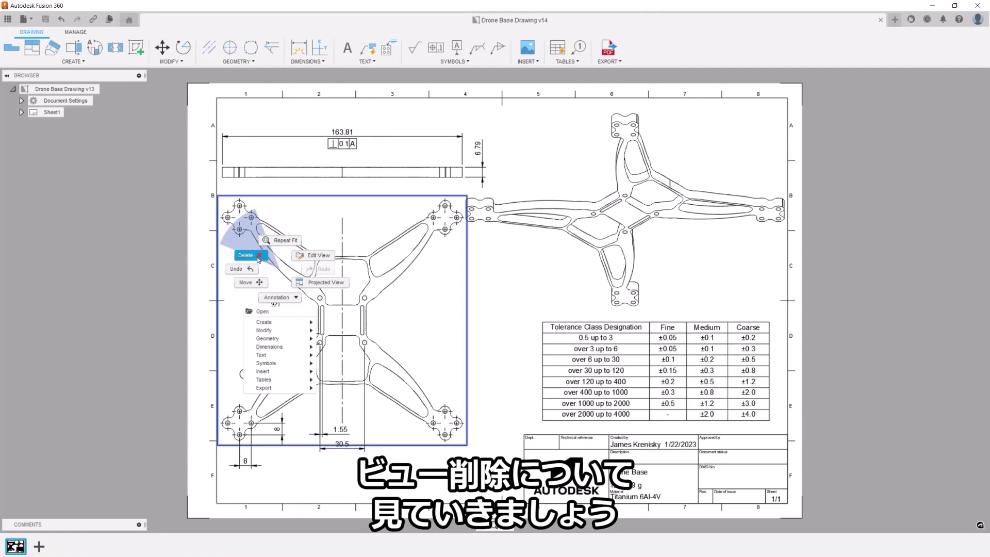
left_click(246, 255)
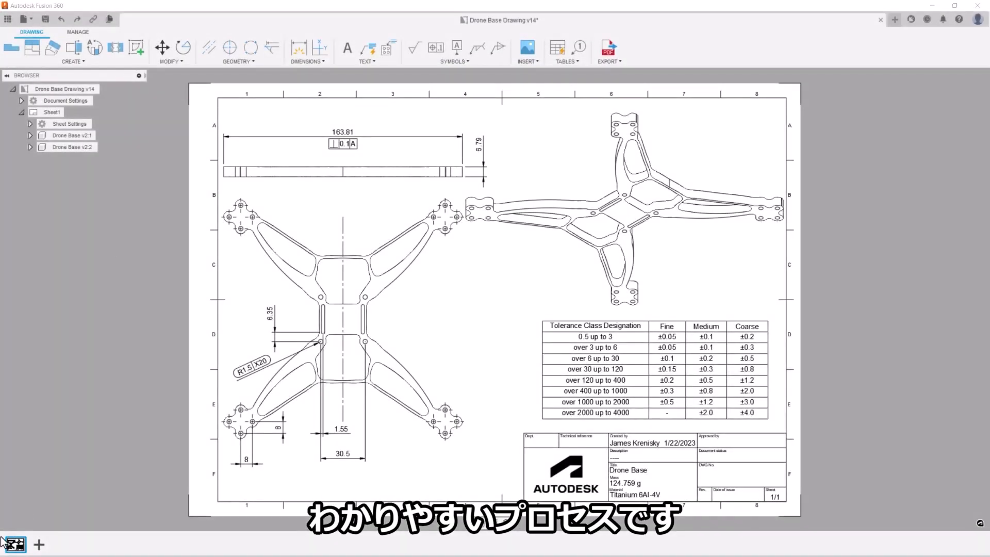
right_click(23, 542)
left_click(46, 512)
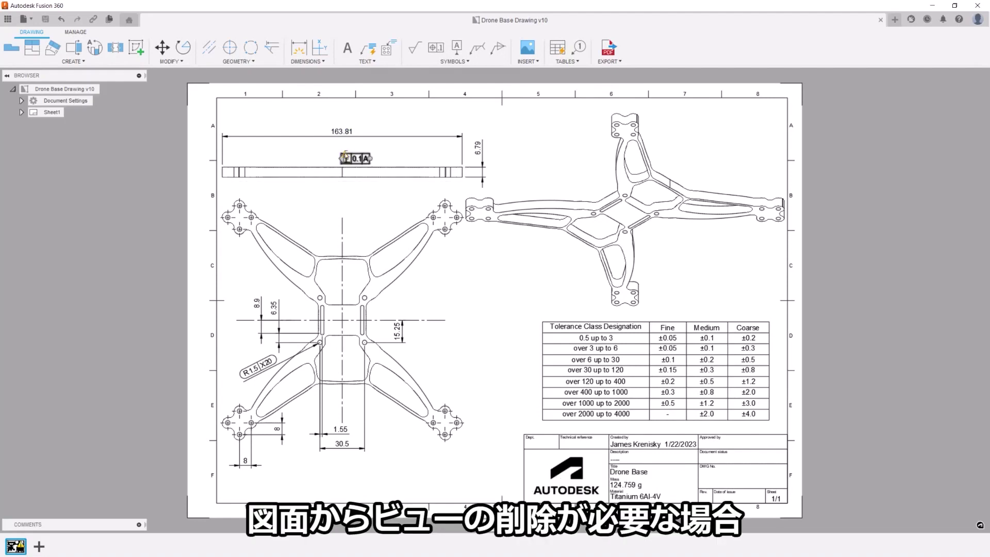
Step: Reassociate the orphaned feature control frame with the 163.81 dimension
left_click(345, 156)
left_click(394, 152)
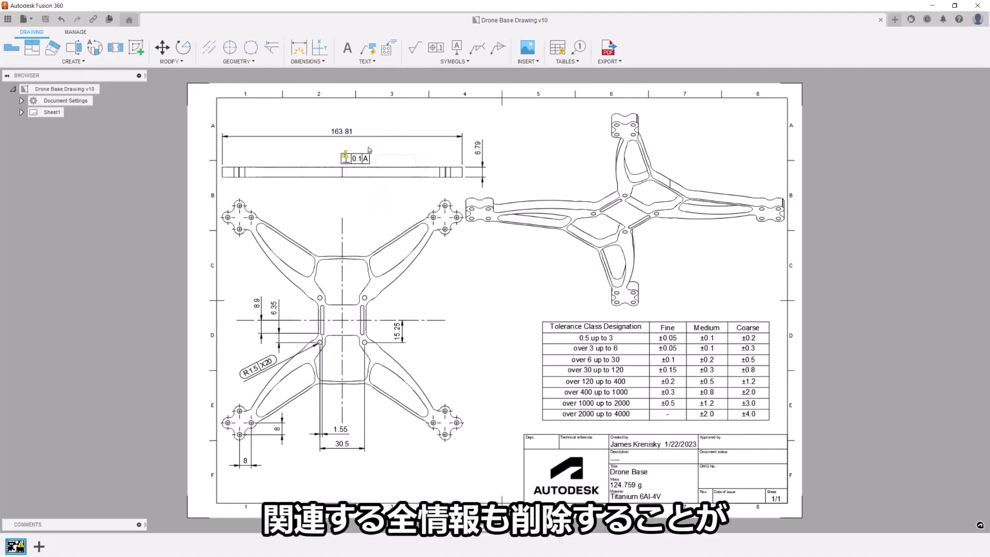
left_click(342, 136)
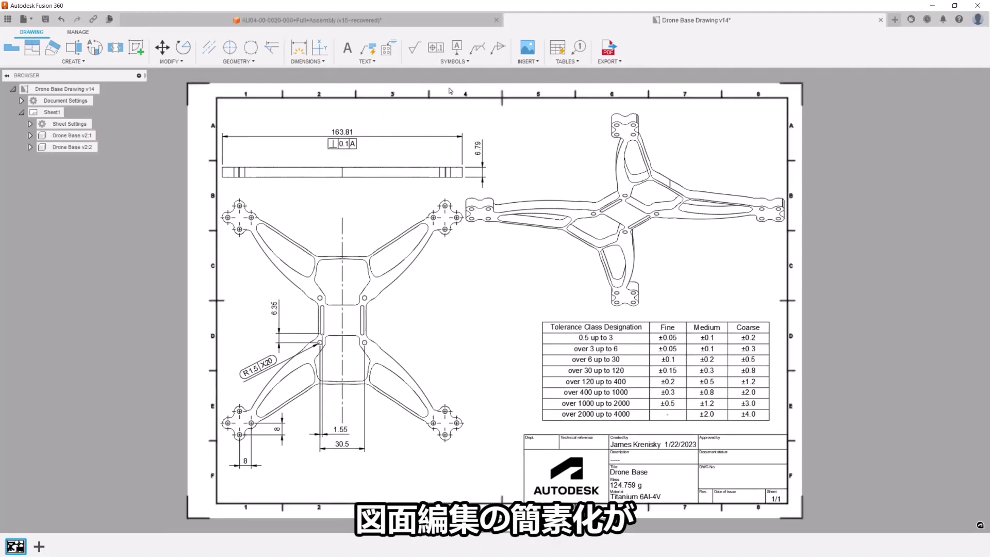
left_click(454, 61)
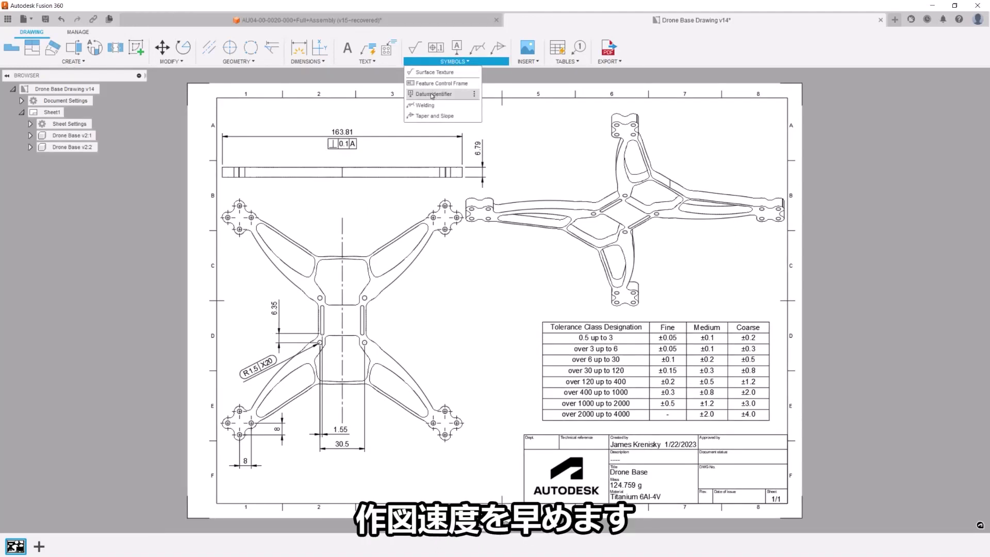
Step: Start a new feature control frame and open its Characteristic list
left_click(442, 83)
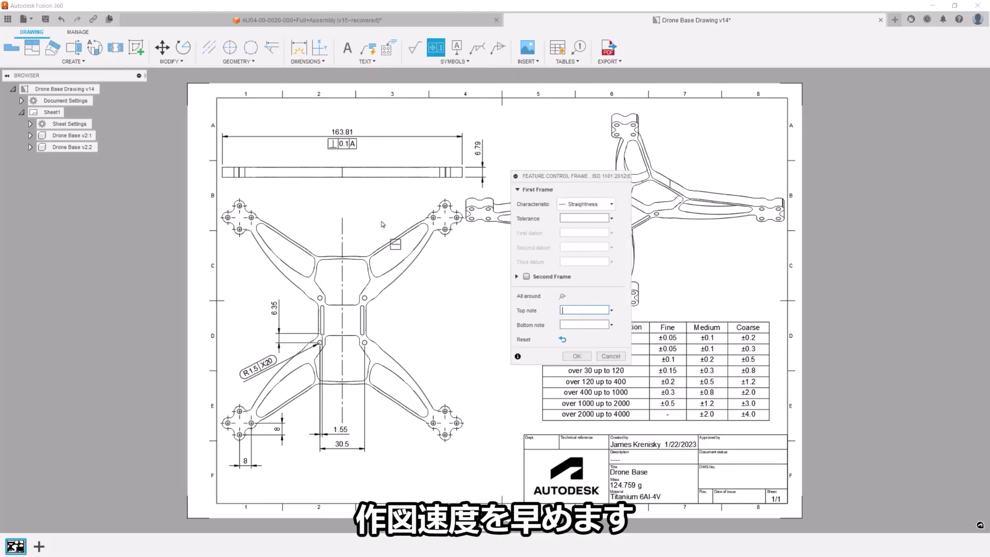
left_click(570, 206)
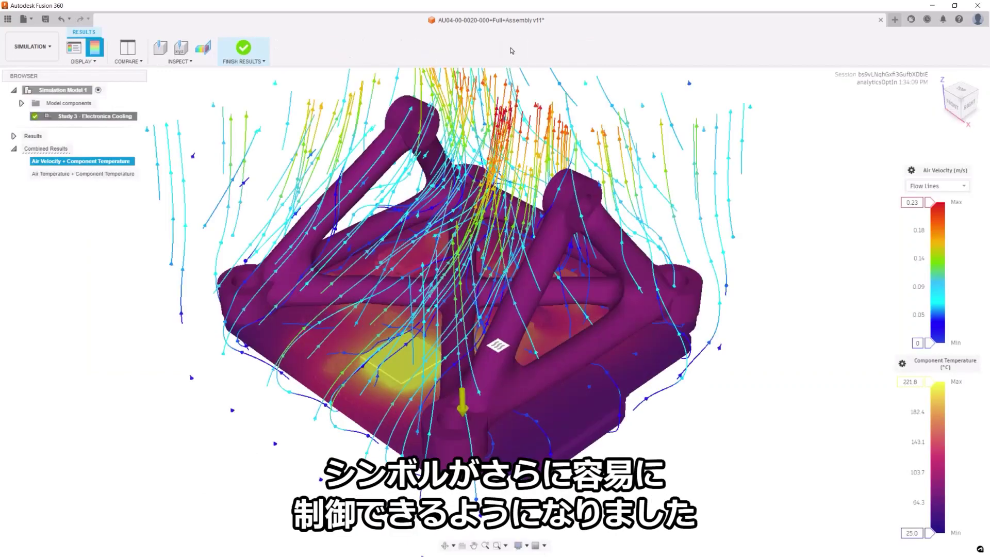
Step: Show air and component temperatures above 43.9 °C and probe the board's 221.3 °C hot spot
left_click(88, 174)
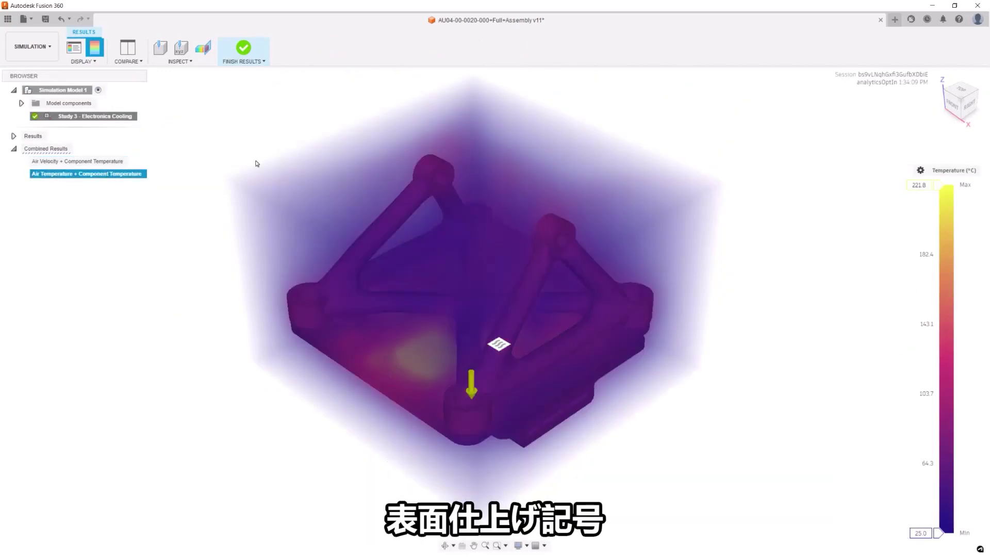
left_click_drag(934, 531, 939, 471)
left_click(180, 48)
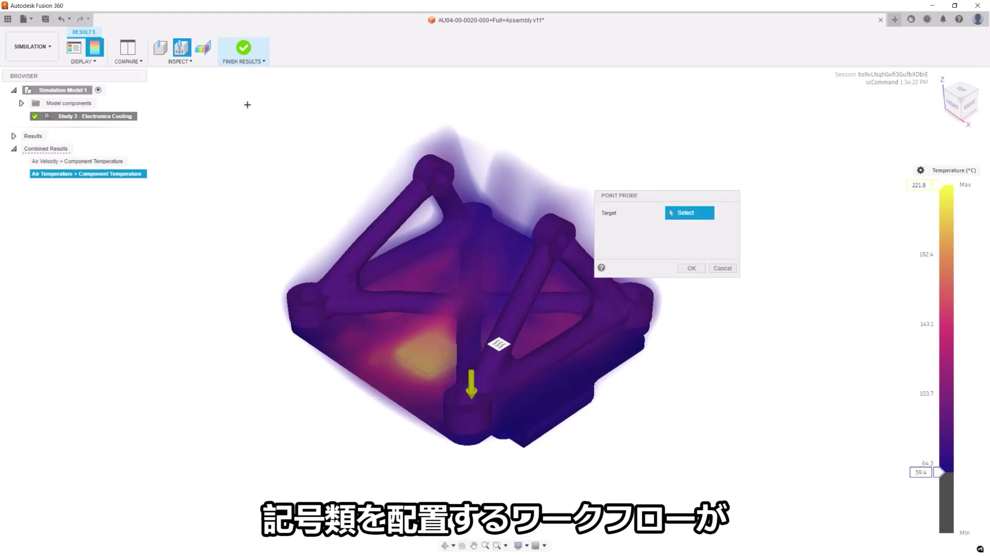
left_click(429, 350)
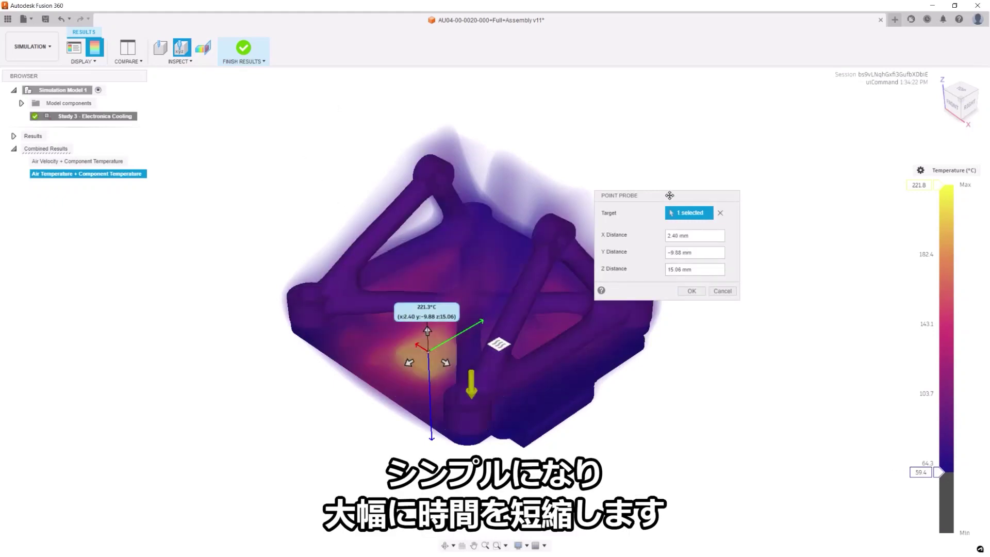
Step: In the front view, raise the probe to 18.05 mm, where it reads 77.3 °C
left_click_drag(669, 196, 780, 204)
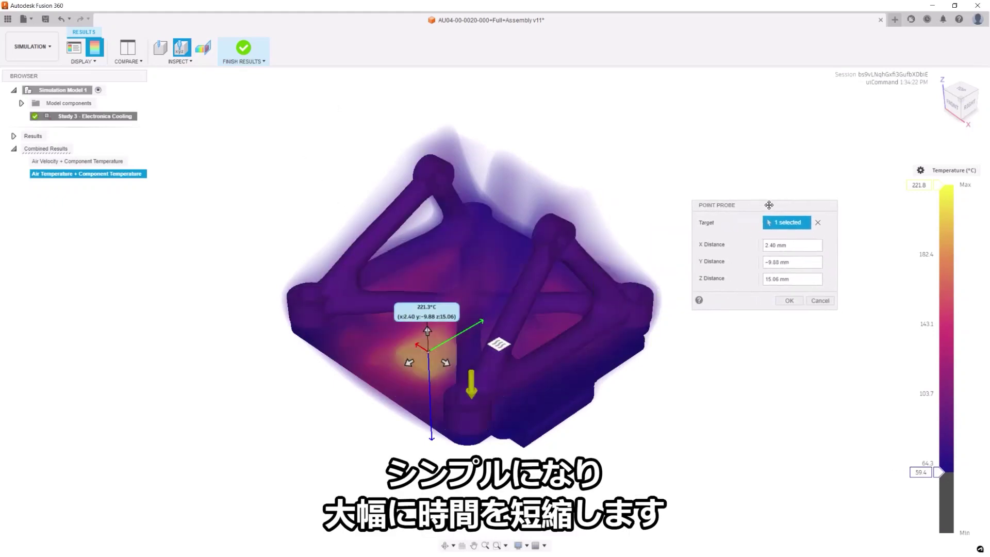
left_click(953, 106)
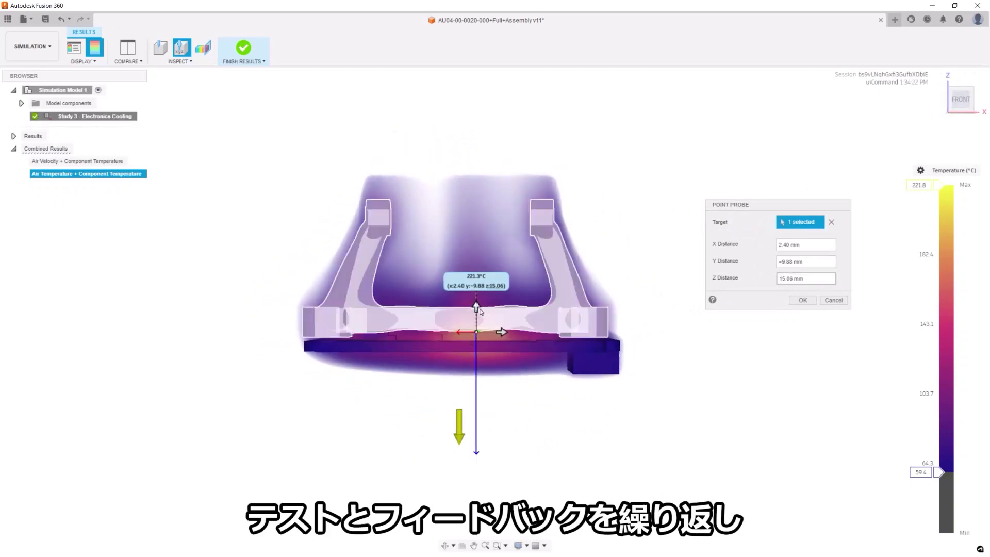
left_click_drag(480, 312, 483, 192)
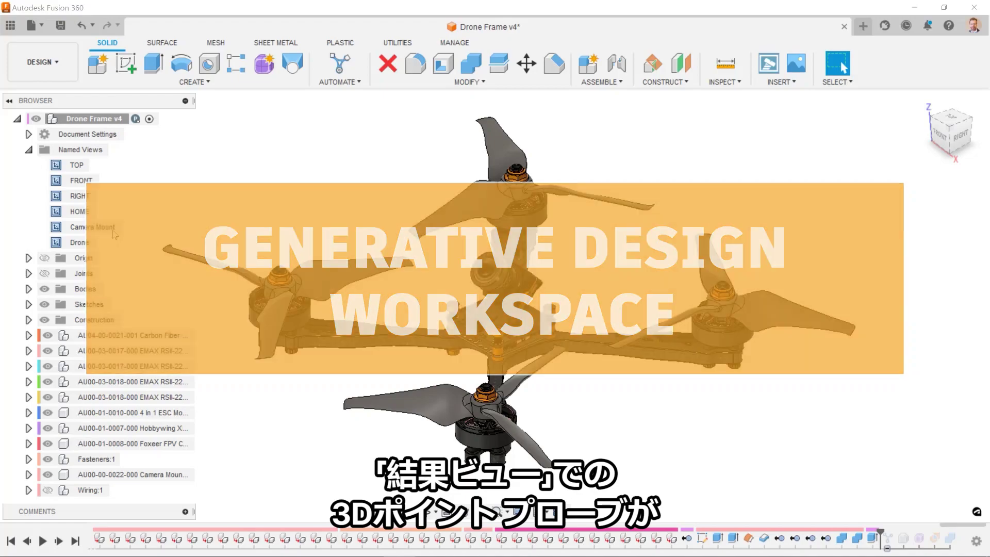
Step: Jump to the saved Camera Mount named view
left_click(92, 227)
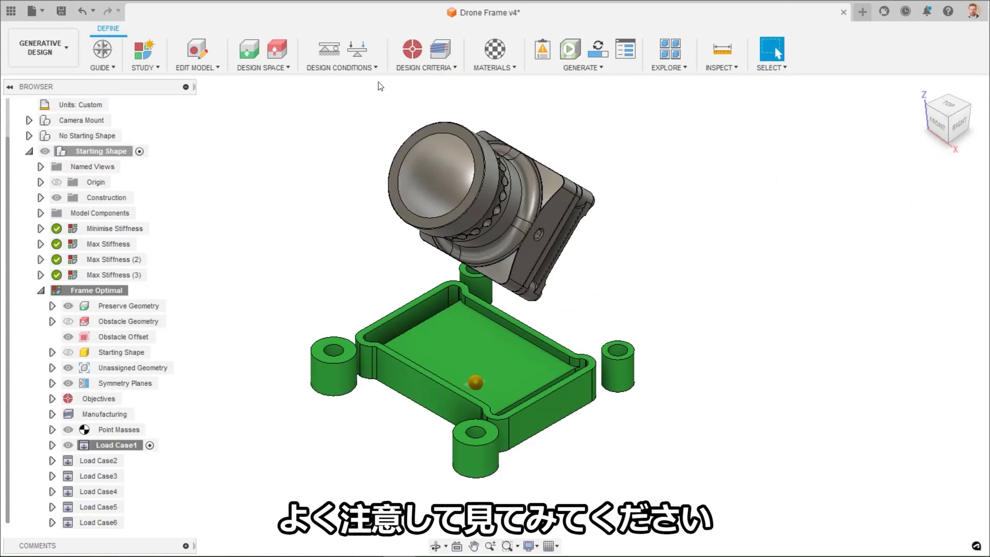
Step: Add a manual point mass lifted 33 mm into the camera body, with mass 0.5 kg
left_click(342, 68)
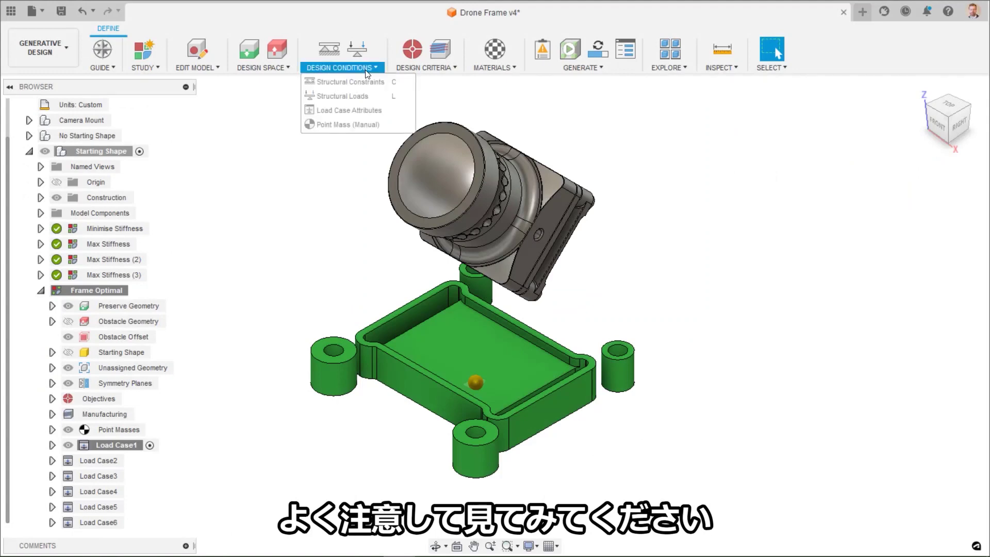
left_click(350, 125)
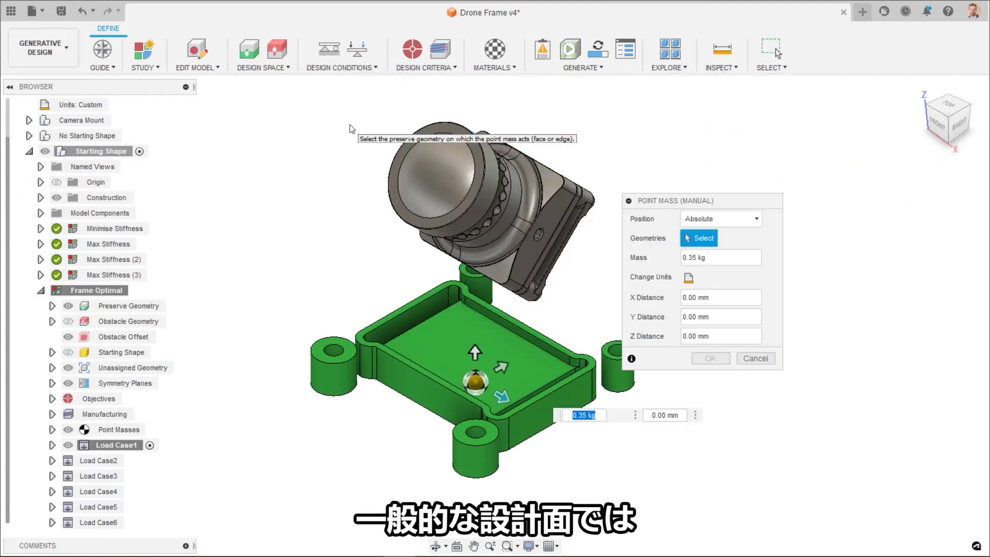
left_click(960, 124)
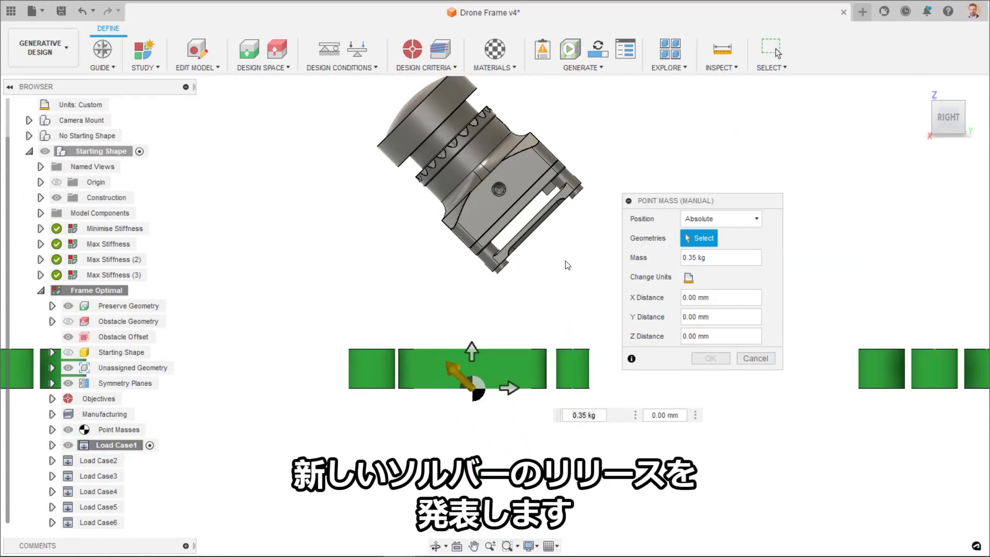
left_click_drag(477, 349, 472, 138)
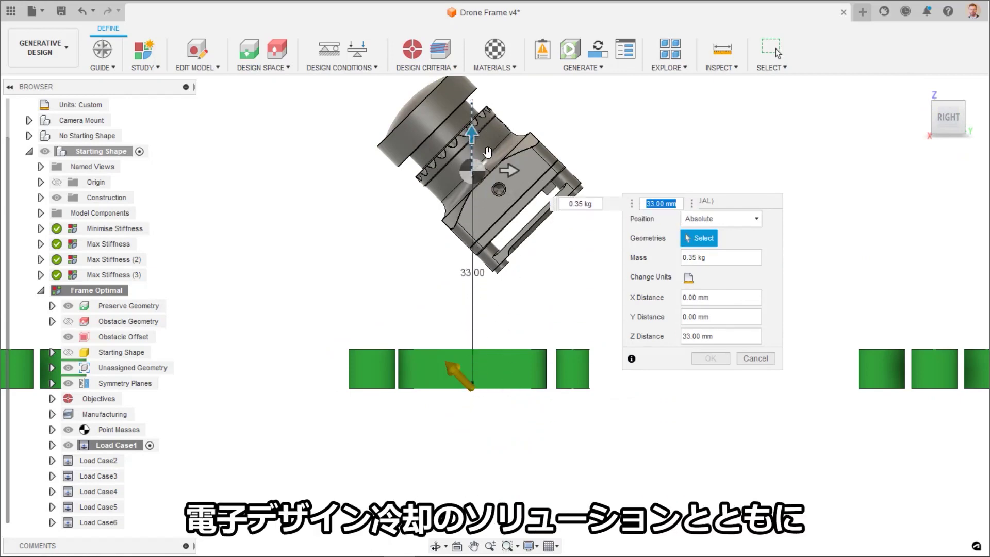
left_click(730, 252)
type("0")
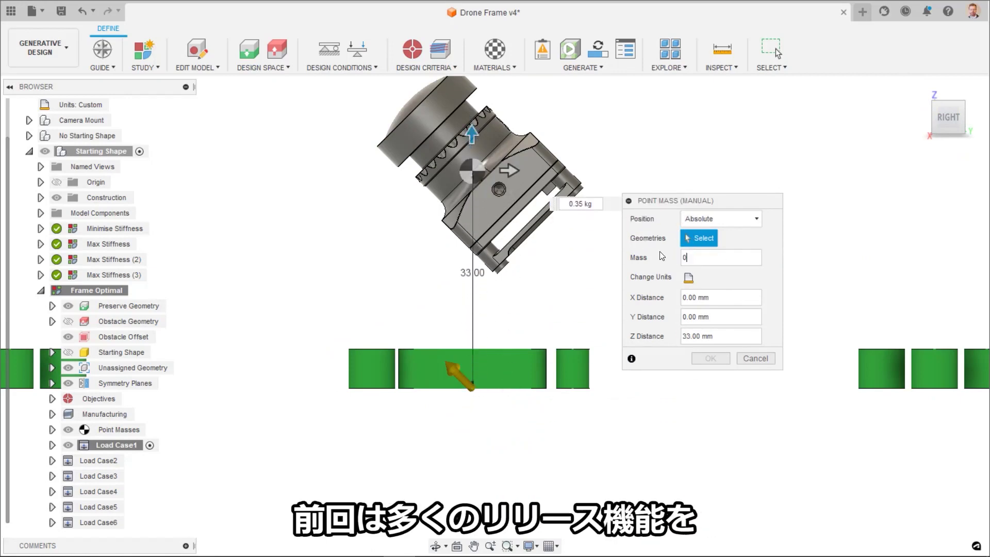
type(".5")
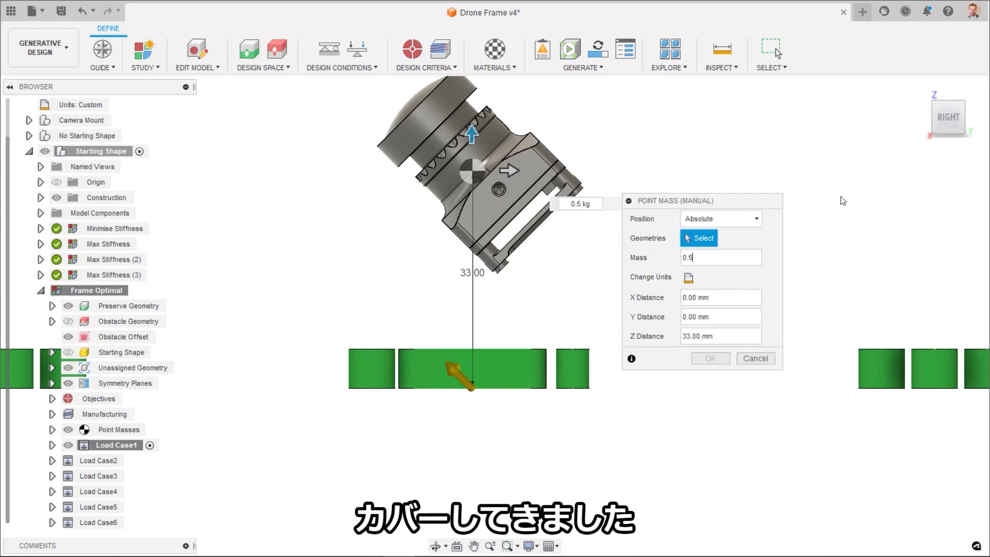
Step: Attach the point mass to four mounting cylinder faces and confirm it
left_click(936, 109)
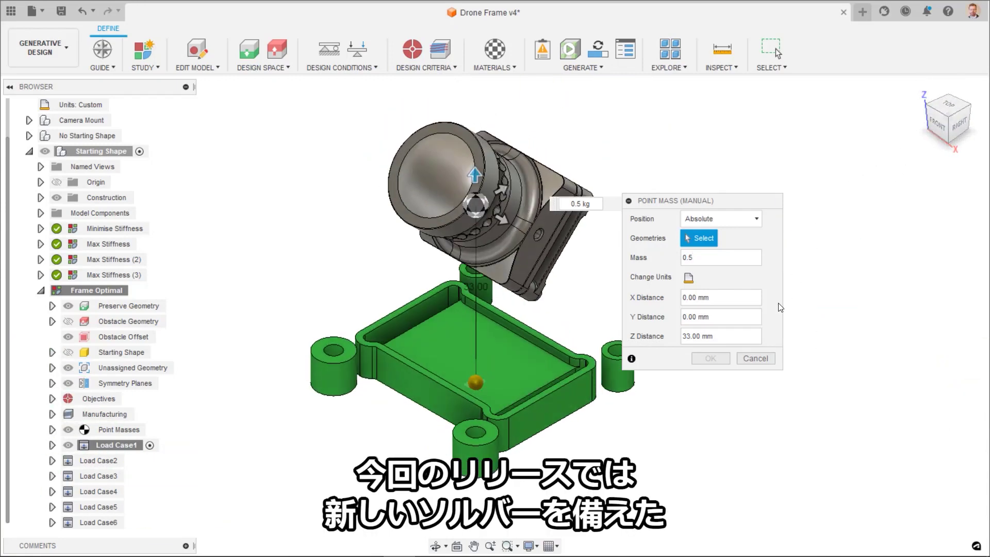
left_click(481, 286)
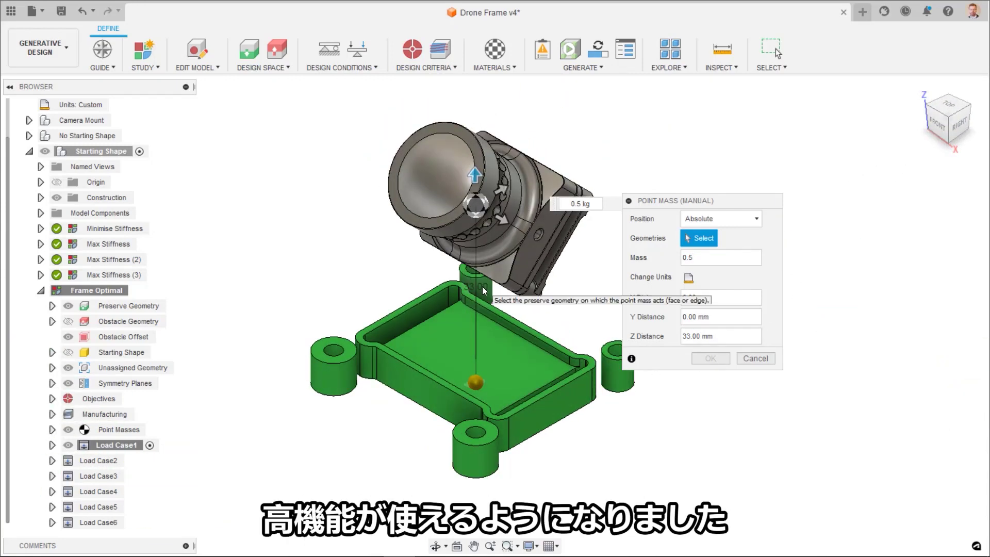
left_click(620, 382)
left_click(493, 458)
left_click(325, 379)
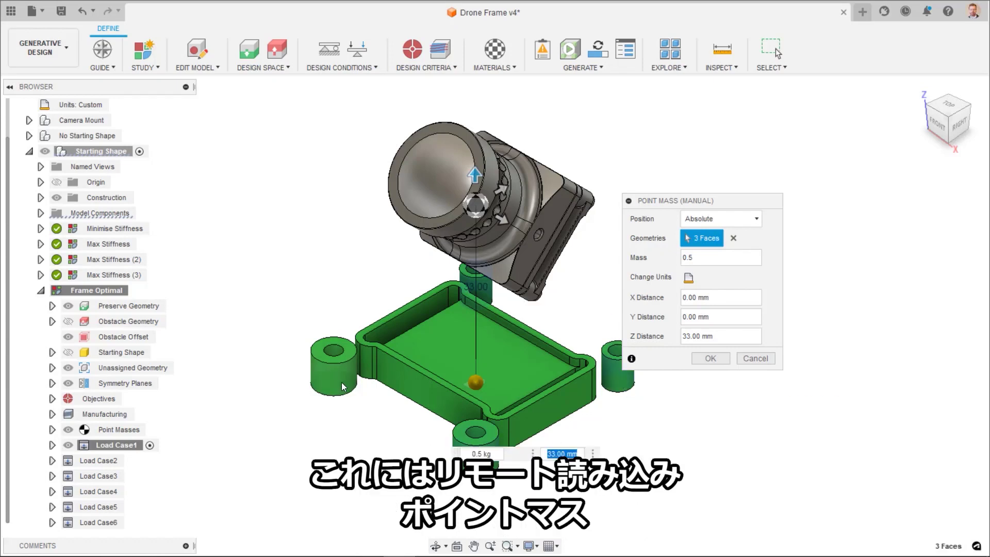
left_click(712, 358)
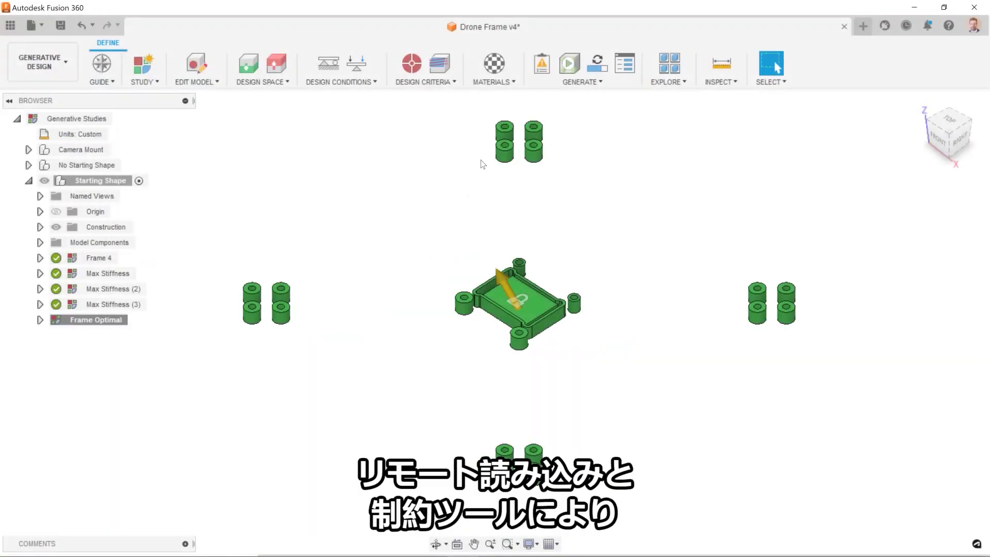
Step: Enable a displacement limit on X only, with a 0.5 maximum
left_click(412, 64)
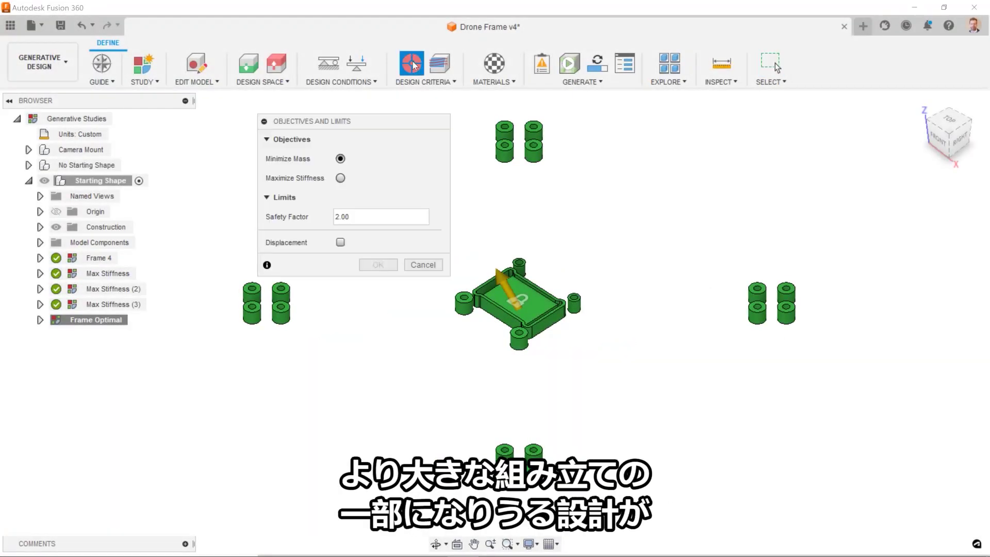
left_click(341, 242)
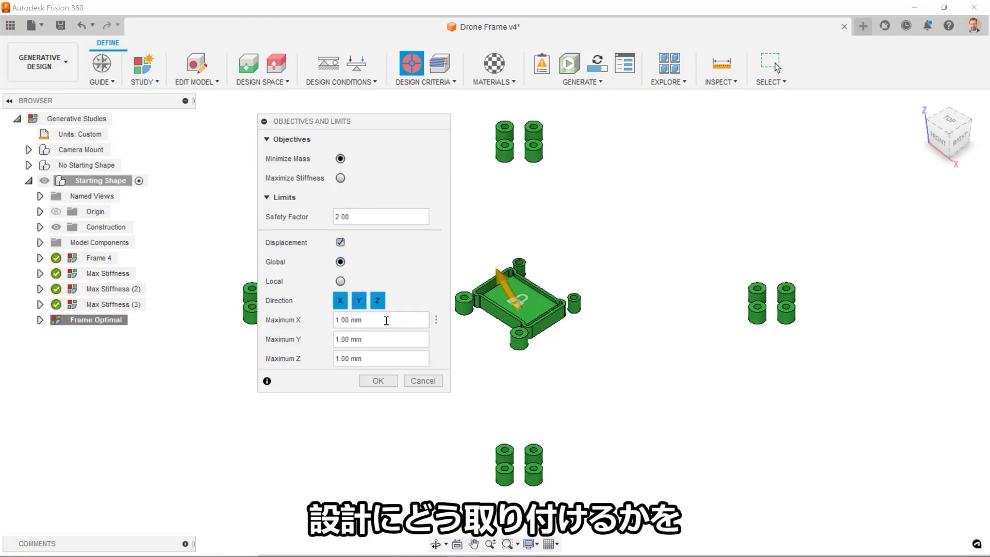
left_click(378, 300)
left_click(359, 300)
left_click(351, 320)
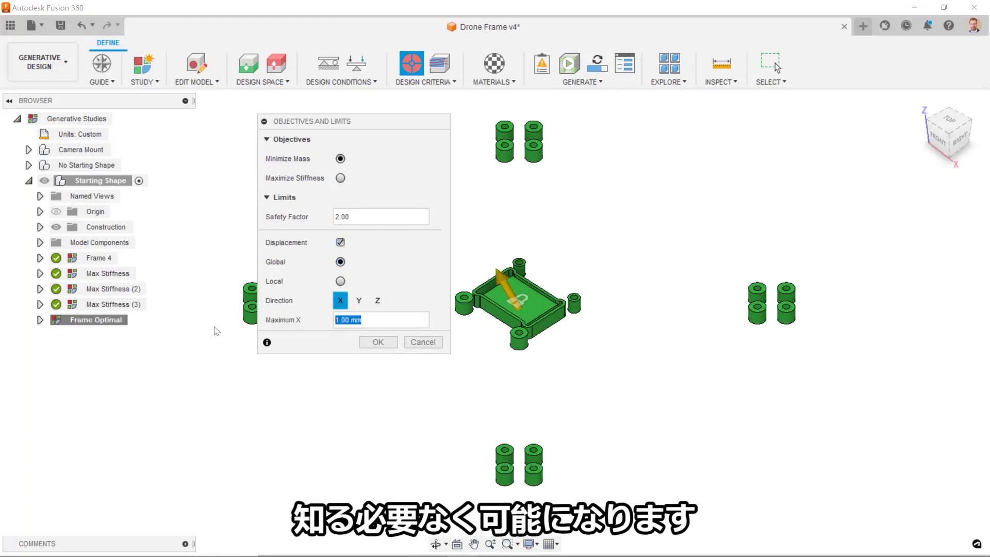
type("0.5")
left_click(423, 250)
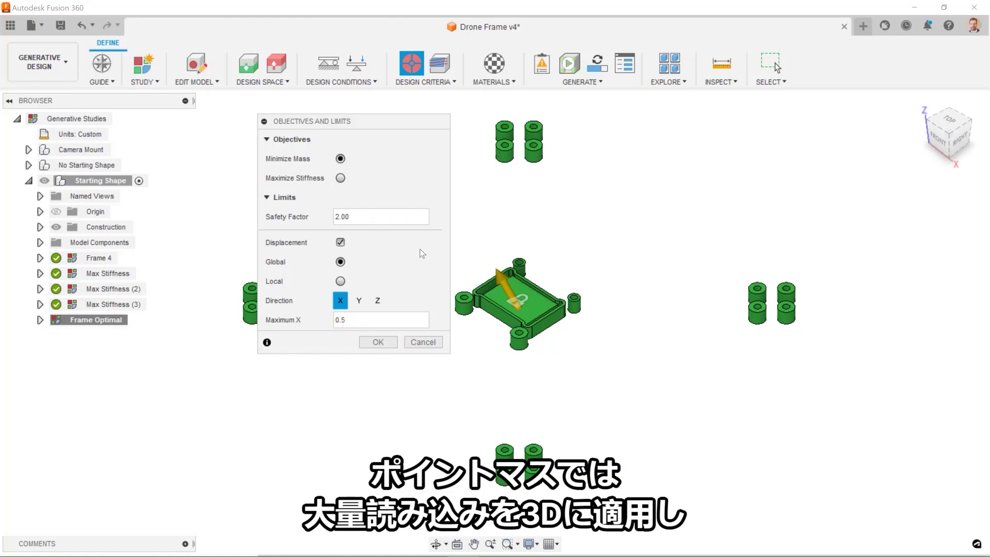
Step: Switch to local limits and set the maximum X displacement for a first cylinder-face location
left_click(340, 281)
scroll(511, 121, "up", 3)
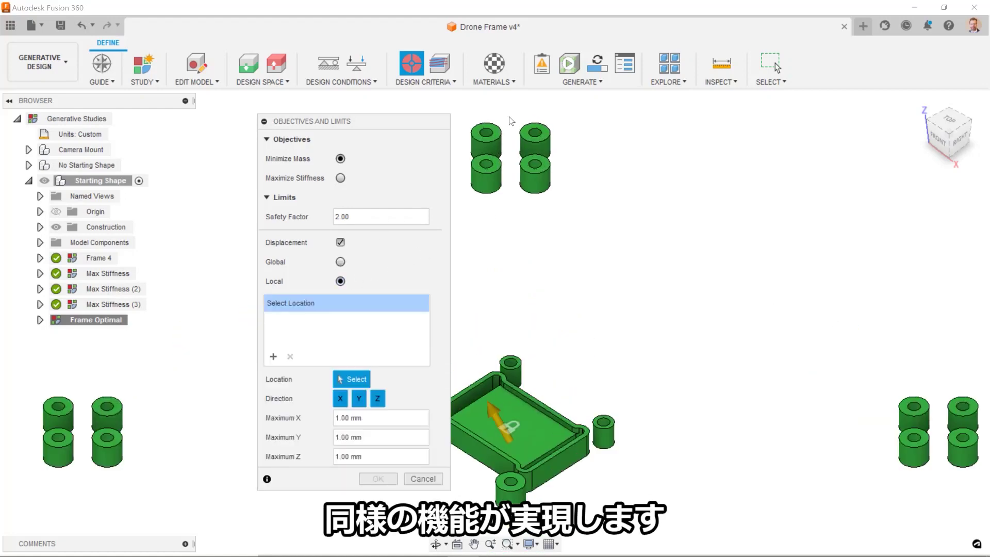
scroll(484, 135, "up", 3)
left_click(642, 214)
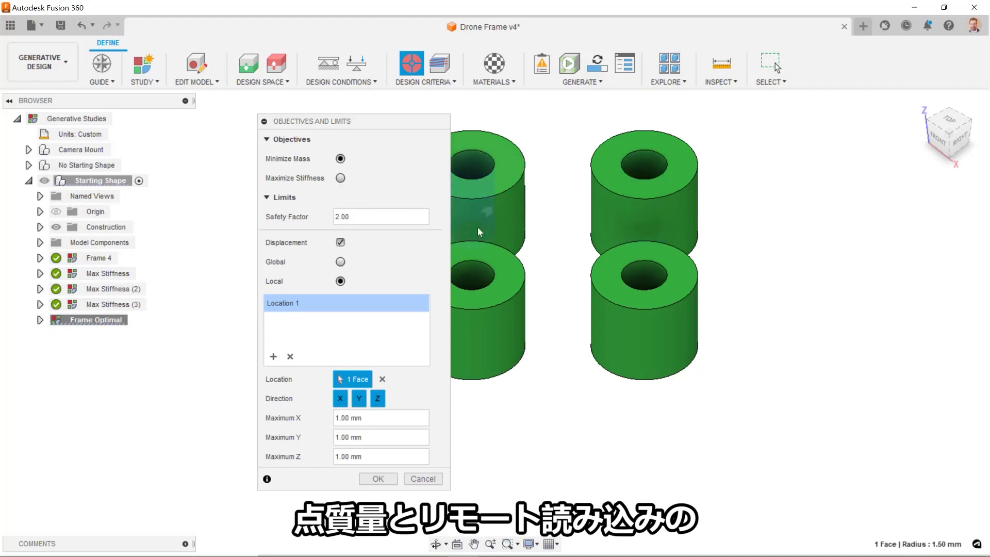
left_click(399, 420)
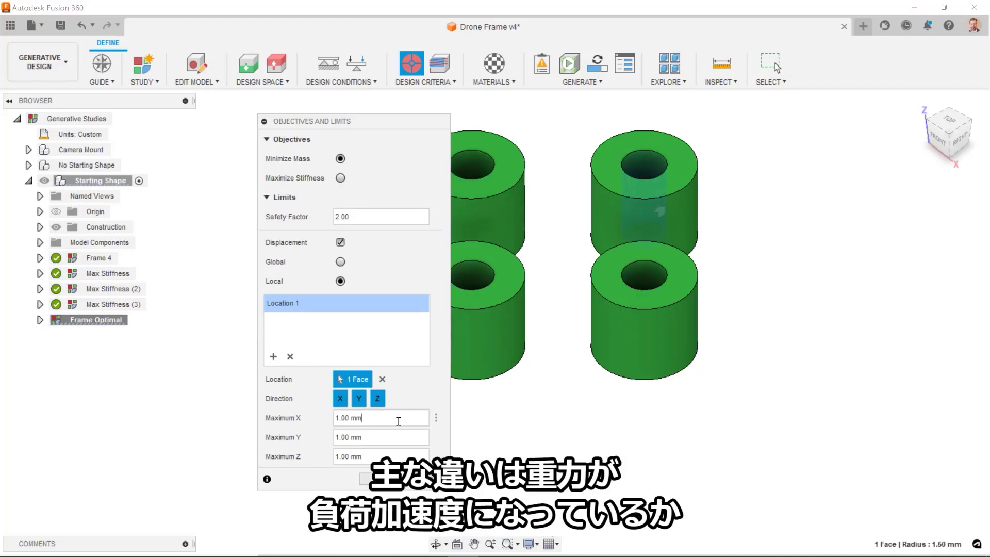
left_click_drag(399, 420, 323, 419)
type("0.5")
Step: Add second and third limit locations on the left and lower-left cylinder faces
left_click(274, 356)
left_click(474, 169)
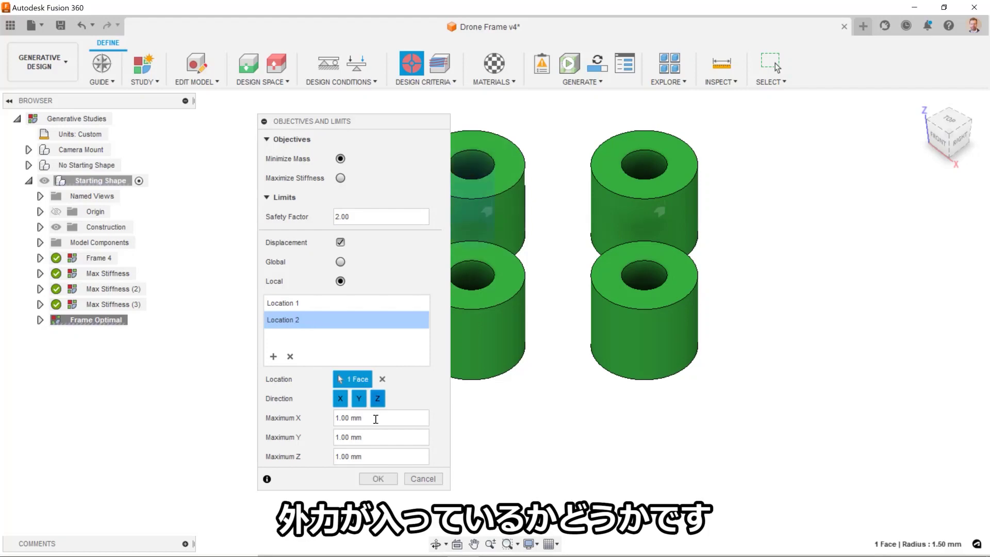
left_click(273, 356)
left_click(465, 320)
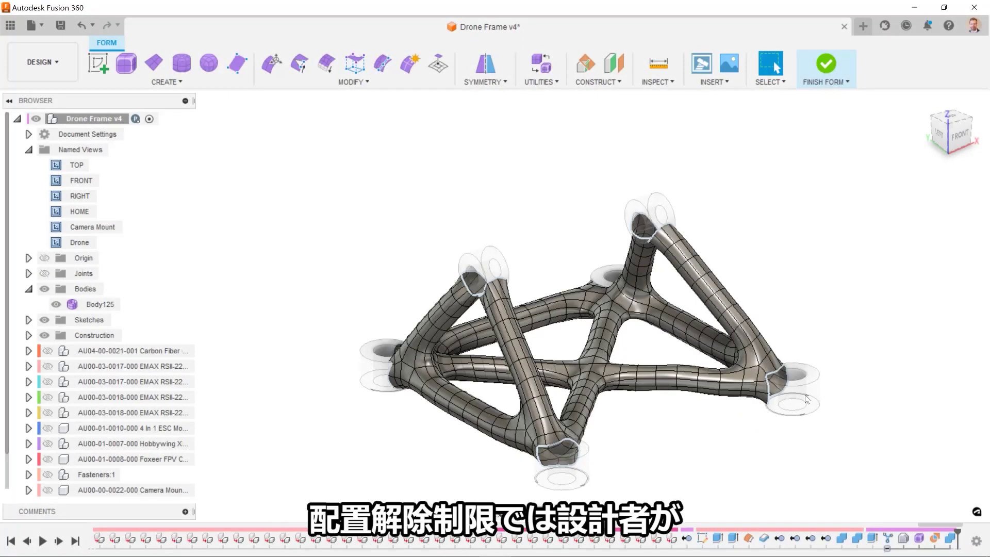
Step: Locate the generated mount's timeline feature in the drone assembly and collapse the Bodies folder
right_click(919, 540)
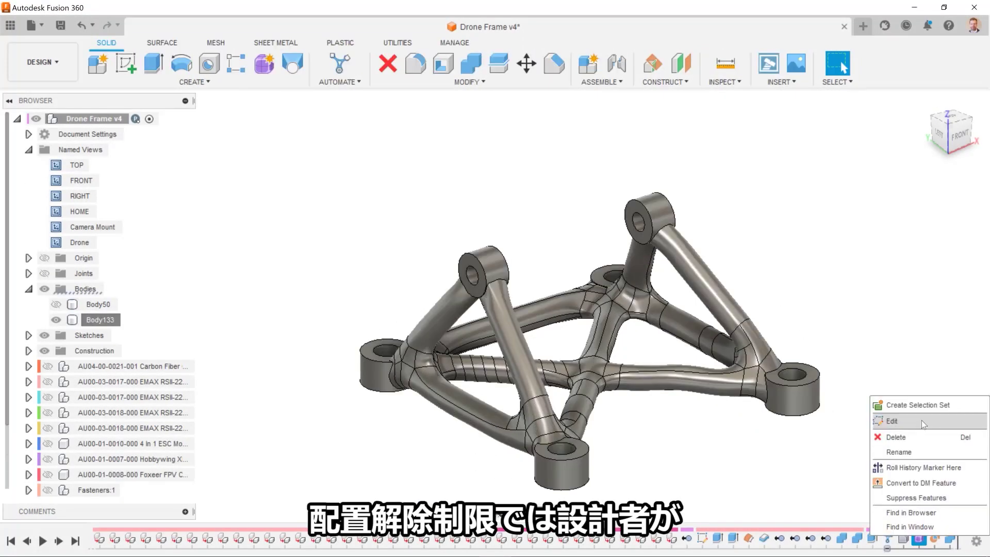
left_click(910, 526)
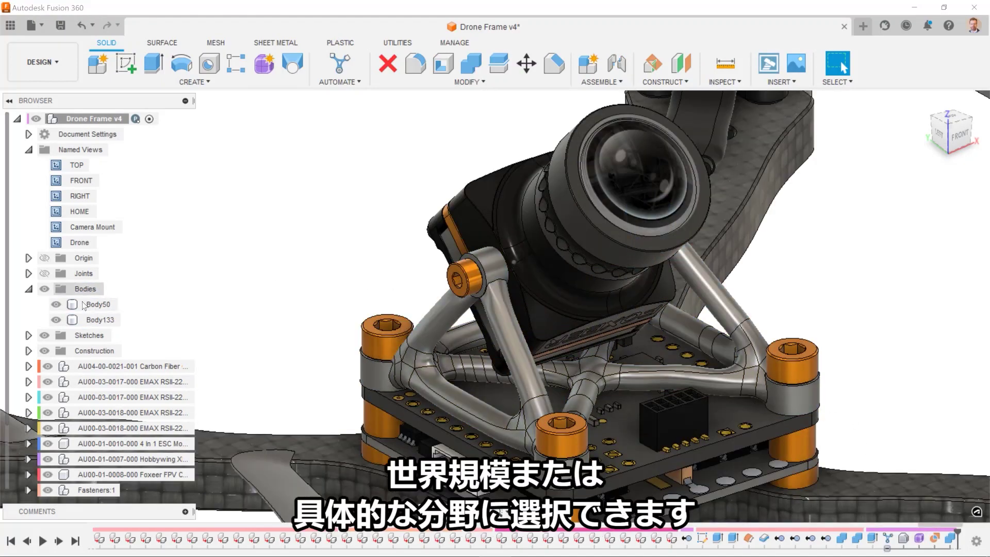
left_click(29, 289)
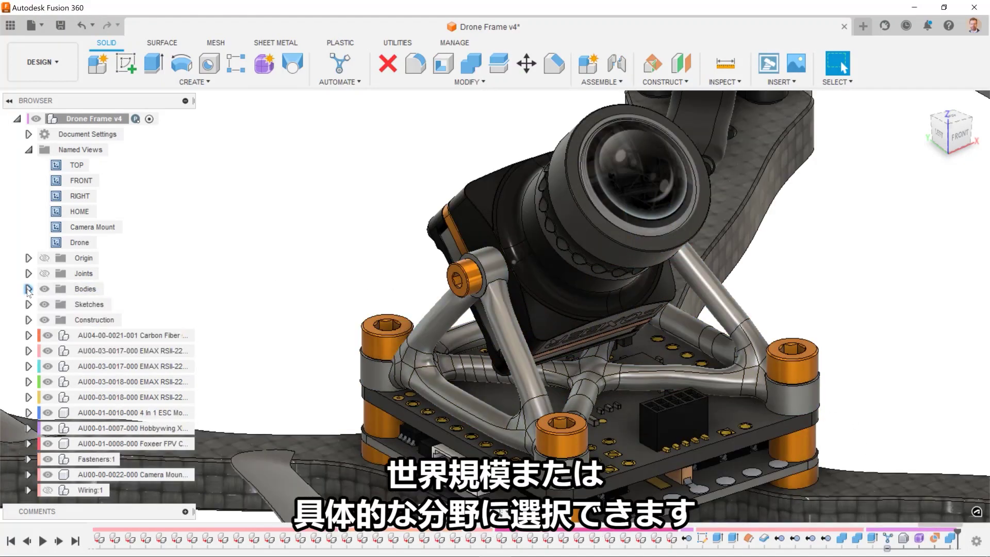